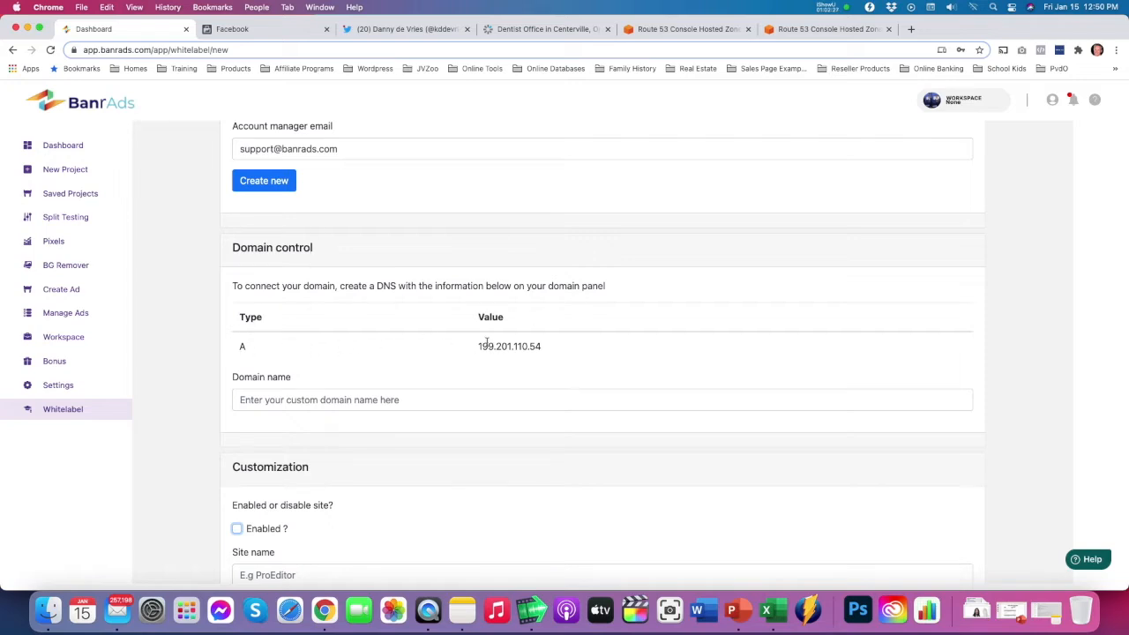
Switch to the Route 53 console and start a new record named app in the banrads.net hosted zone
left_click(823, 29)
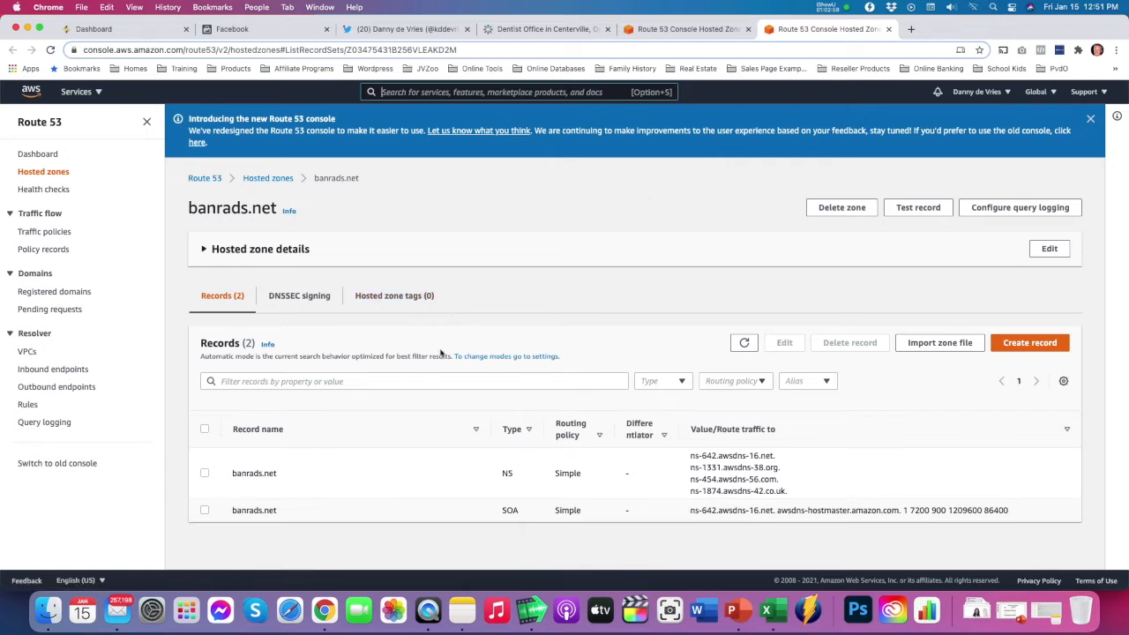
left_click(1027, 344)
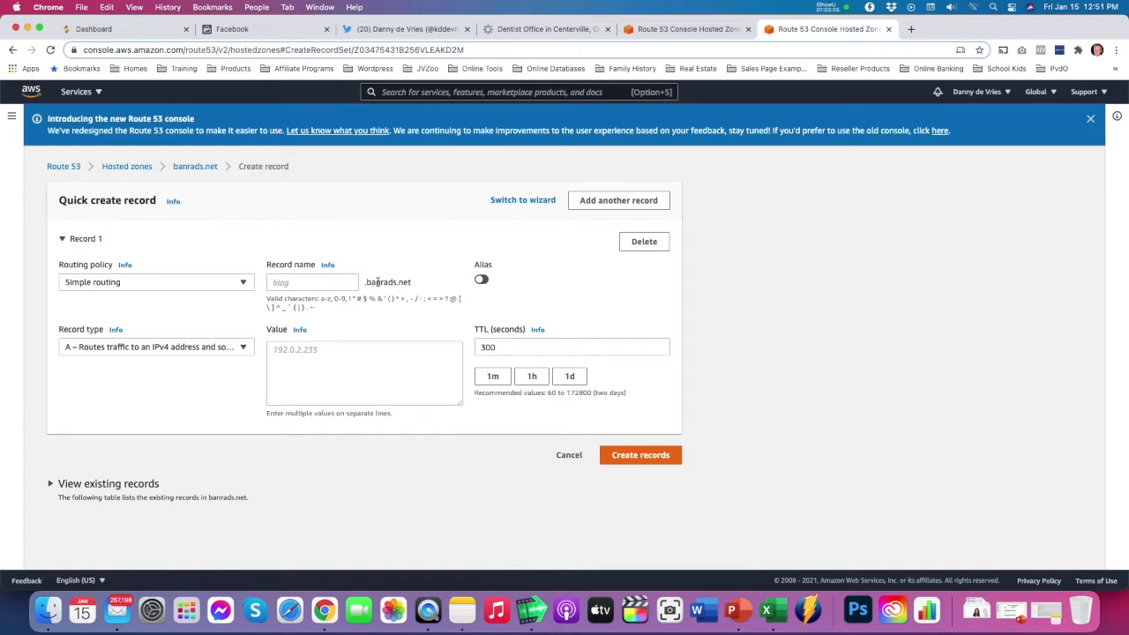
left_click(334, 281)
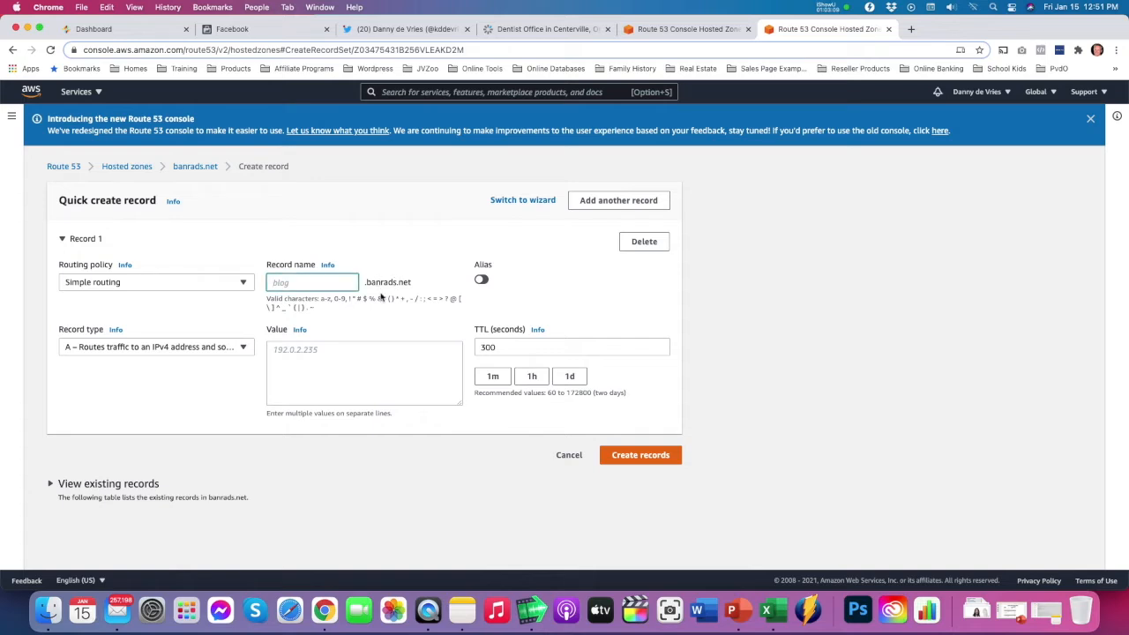
type("app")
Copy the A record address 199.201.110.54 from the whitelabel form into the Route 53 record's value and create the record
left_click(292, 353)
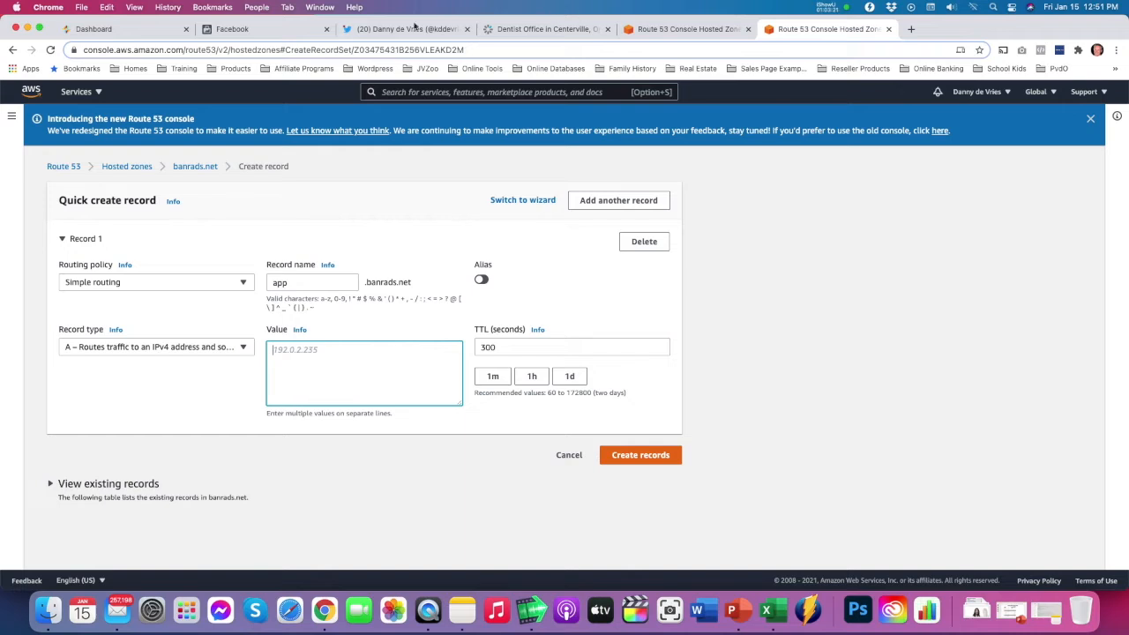
left_click(142, 33)
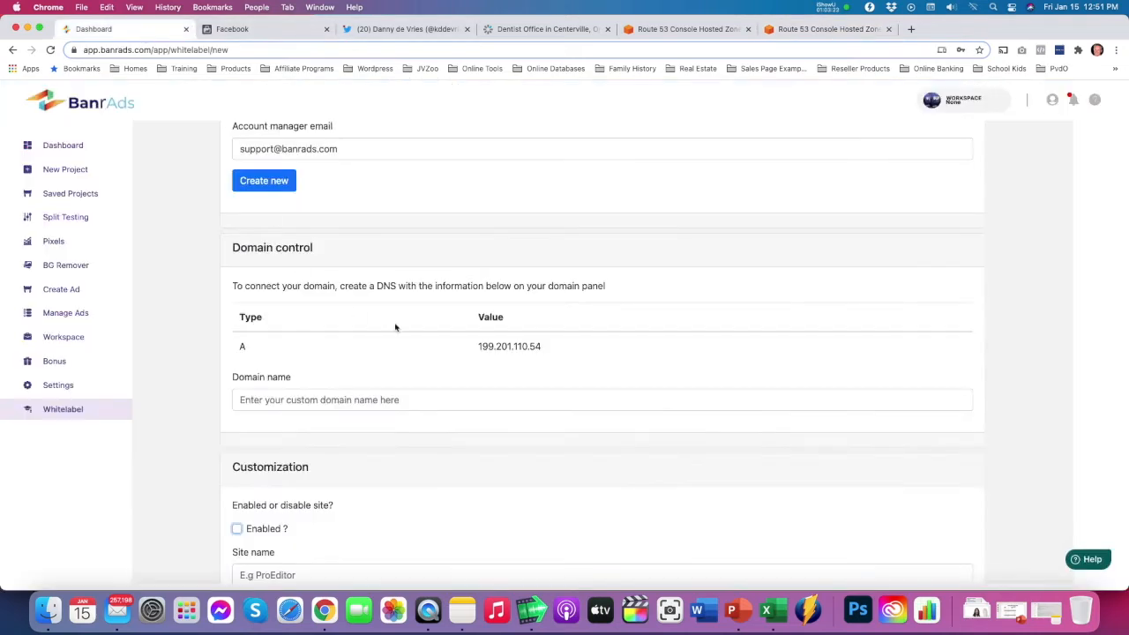
left_click_drag(552, 348, 469, 349)
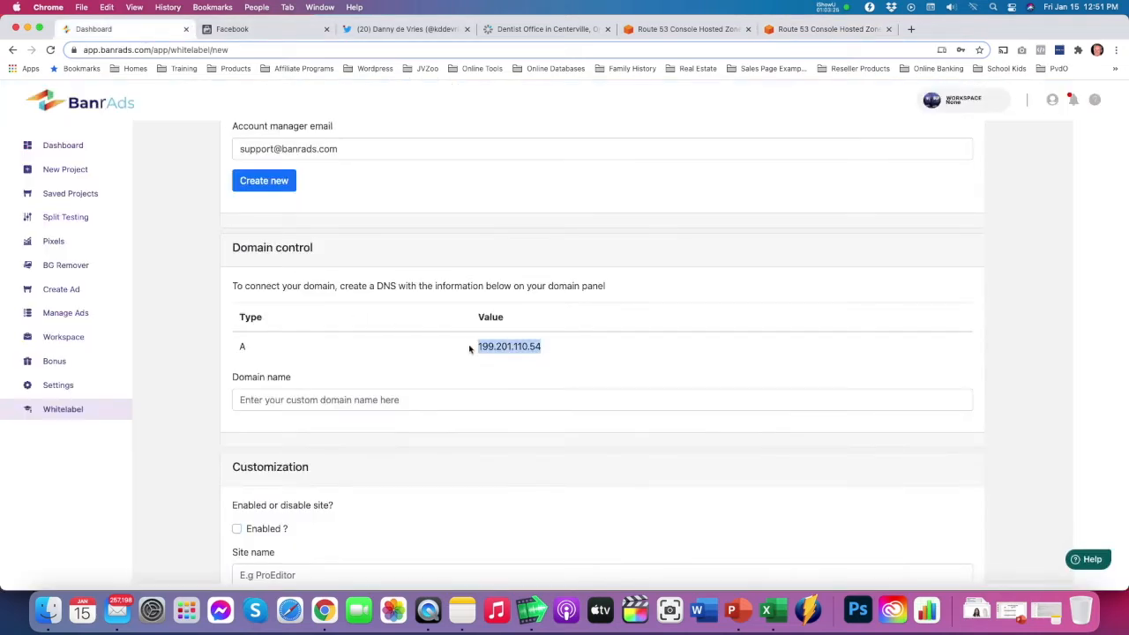
key("super+c")
left_click(825, 29)
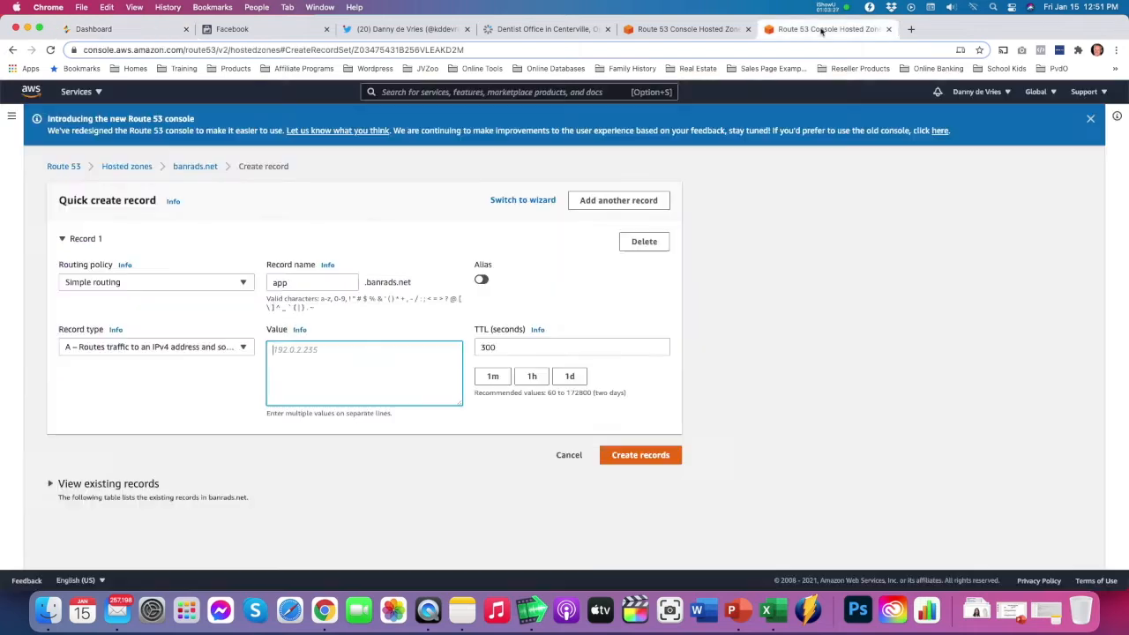
key("super+v")
left_click_drag(292, 352, 257, 354)
key("BackSpace")
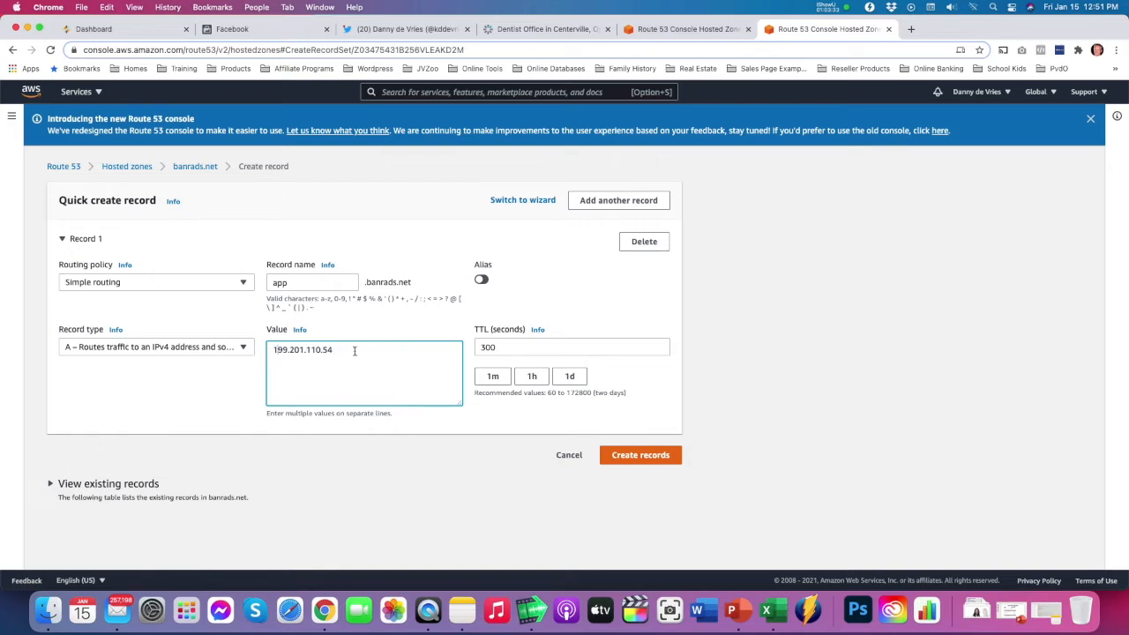
left_click(632, 458)
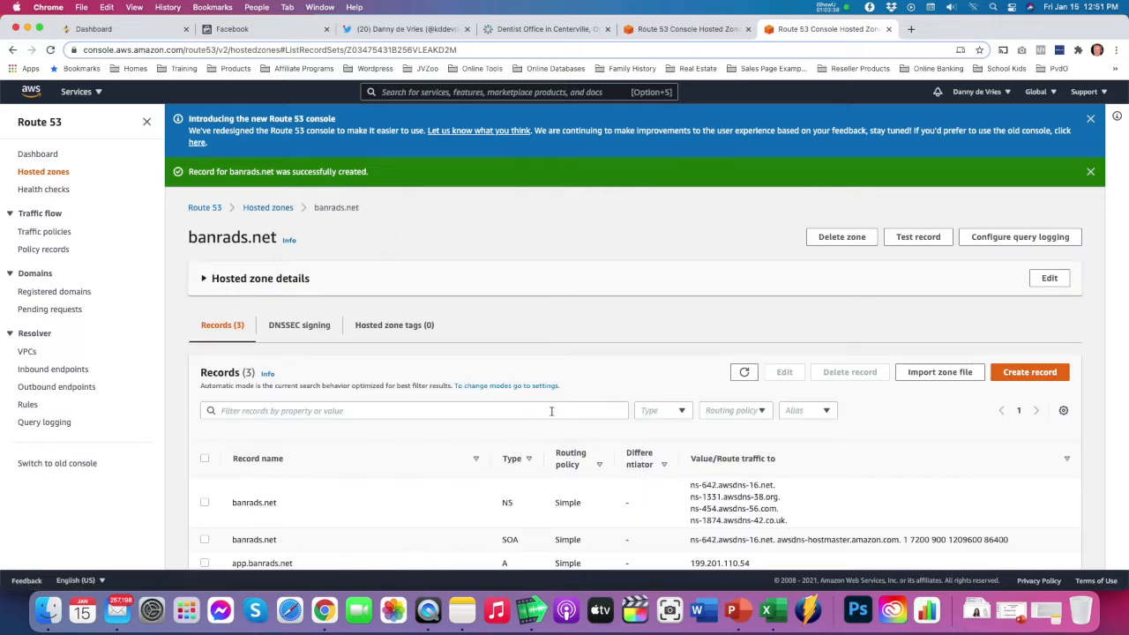
scroll(551, 412, "down", 1)
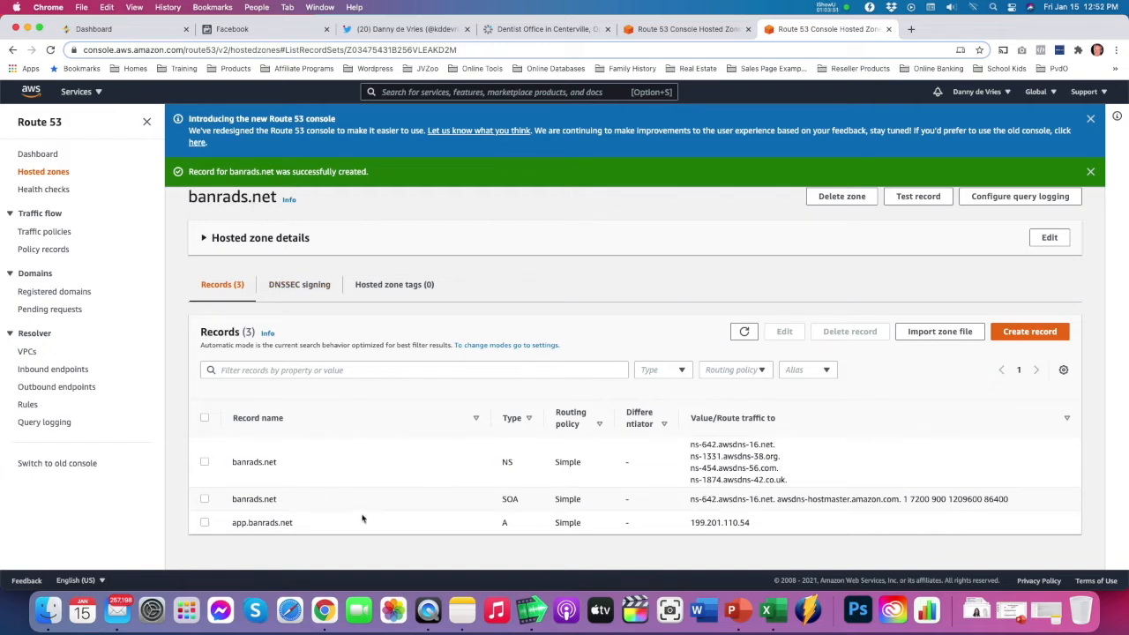
Return to the BanrAds whitelabel form and set the custom domain name to app.banrads.net
left_click(130, 34)
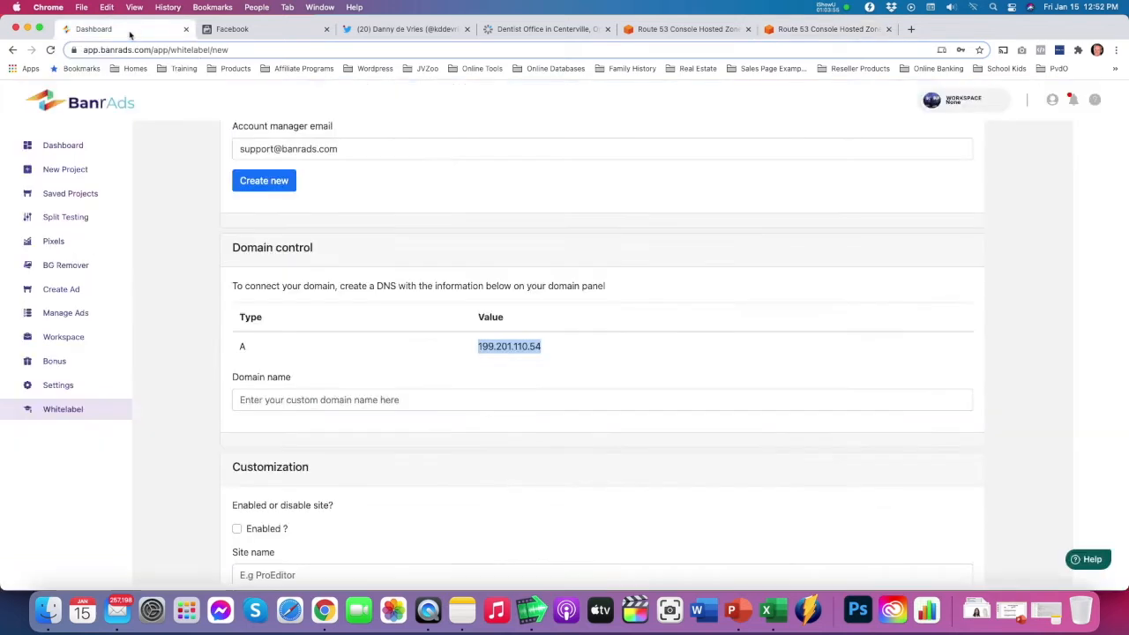
left_click(328, 399)
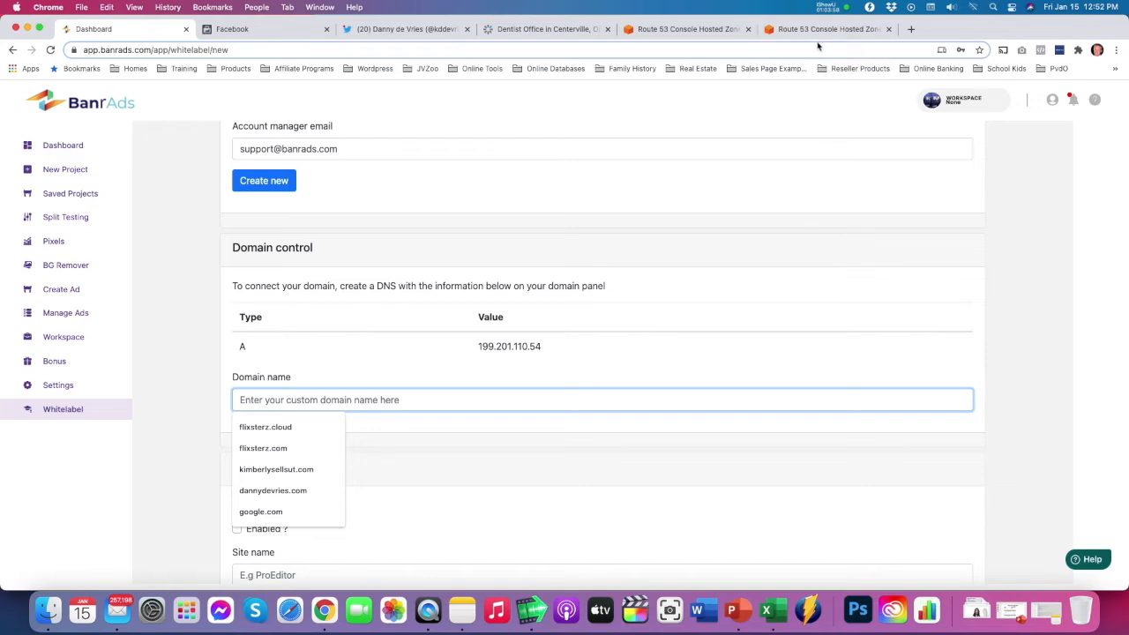
type("app.banr")
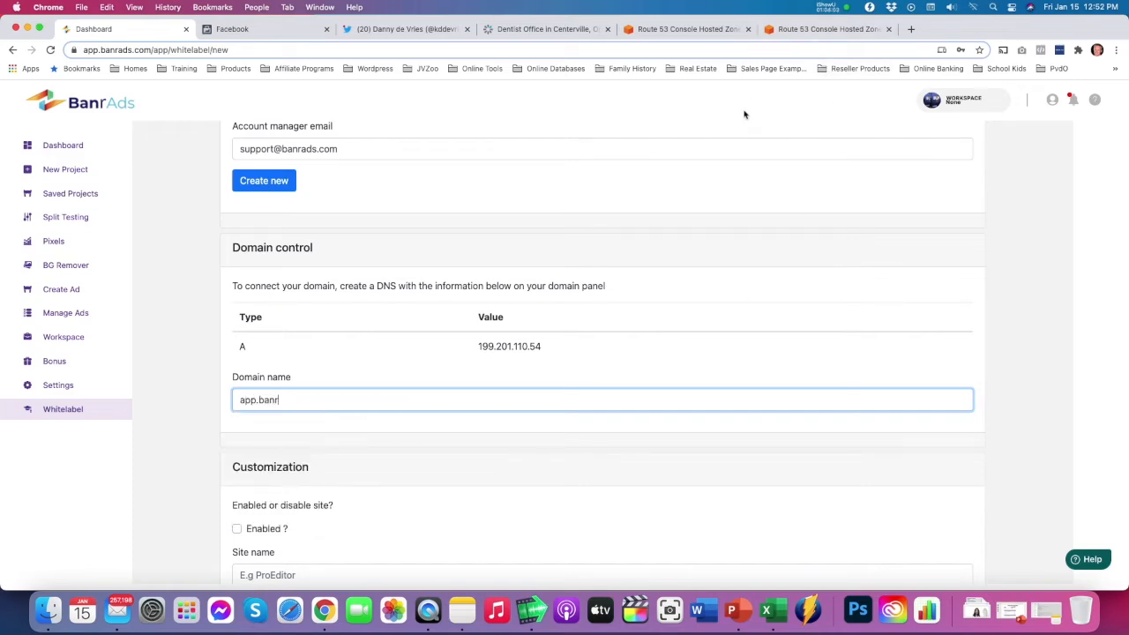
type("ads.net")
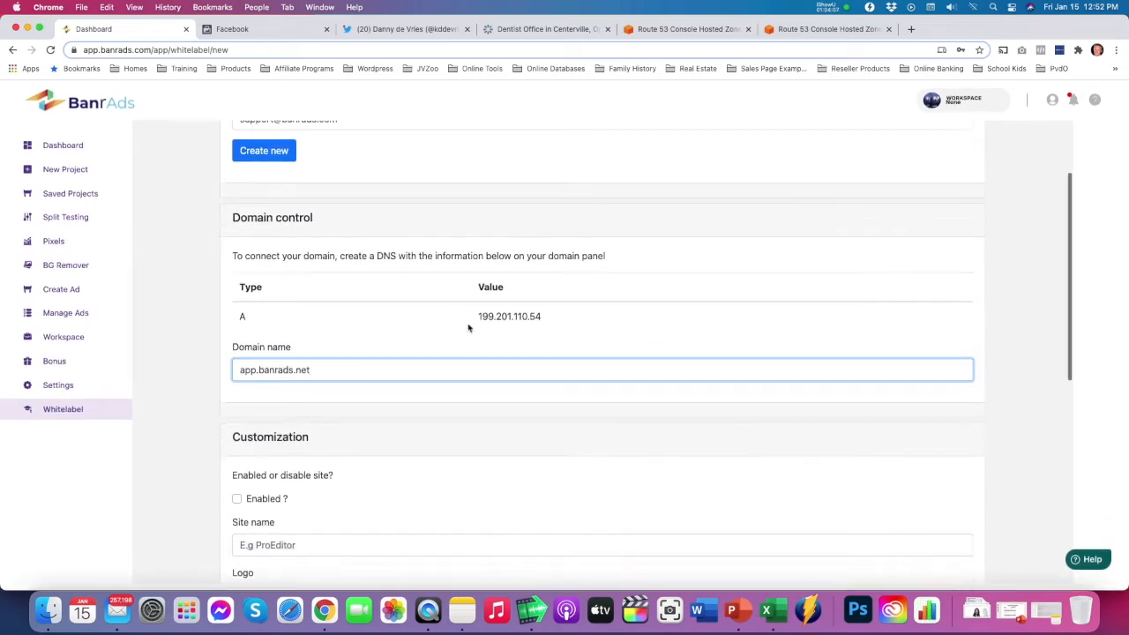
Enable the whitelabel site and enter BarnAdsNet as its site name
scroll(469, 326, "down", 5)
left_click(239, 309)
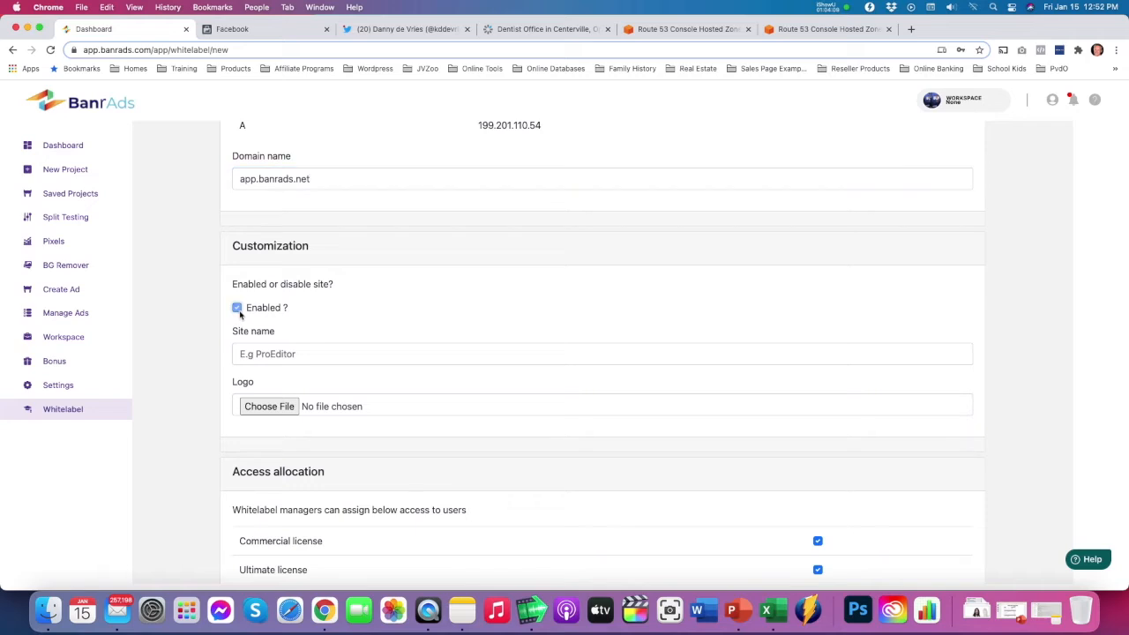
left_click(305, 351)
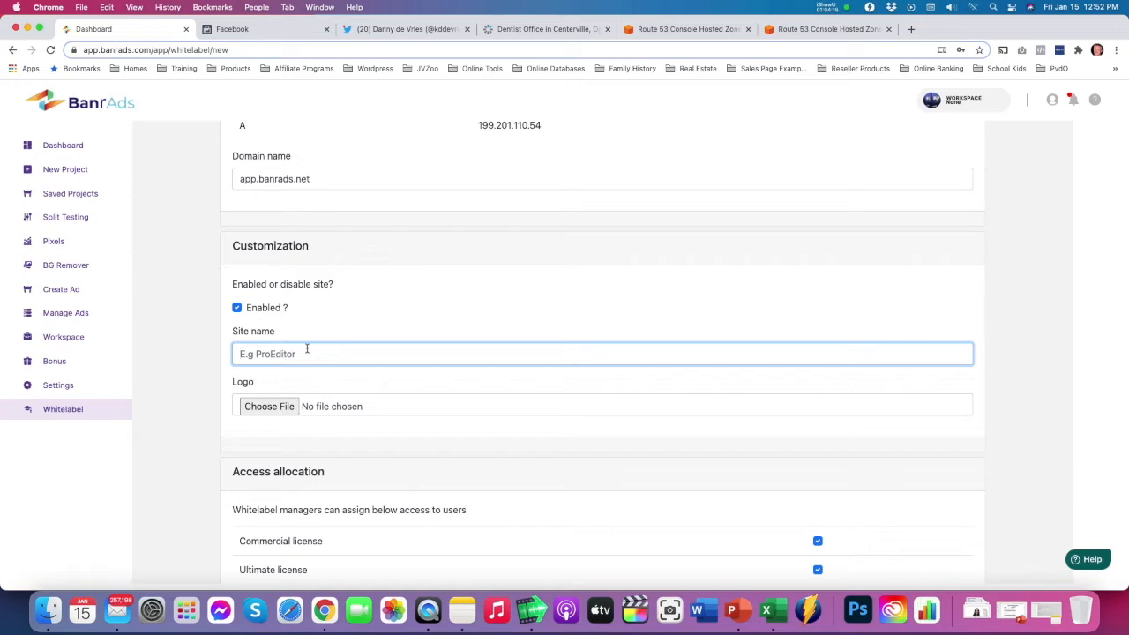
type("BarnAdsNet")
Choose BanrAds Logo.png from the BanrAds folder as the site logo
left_click(277, 406)
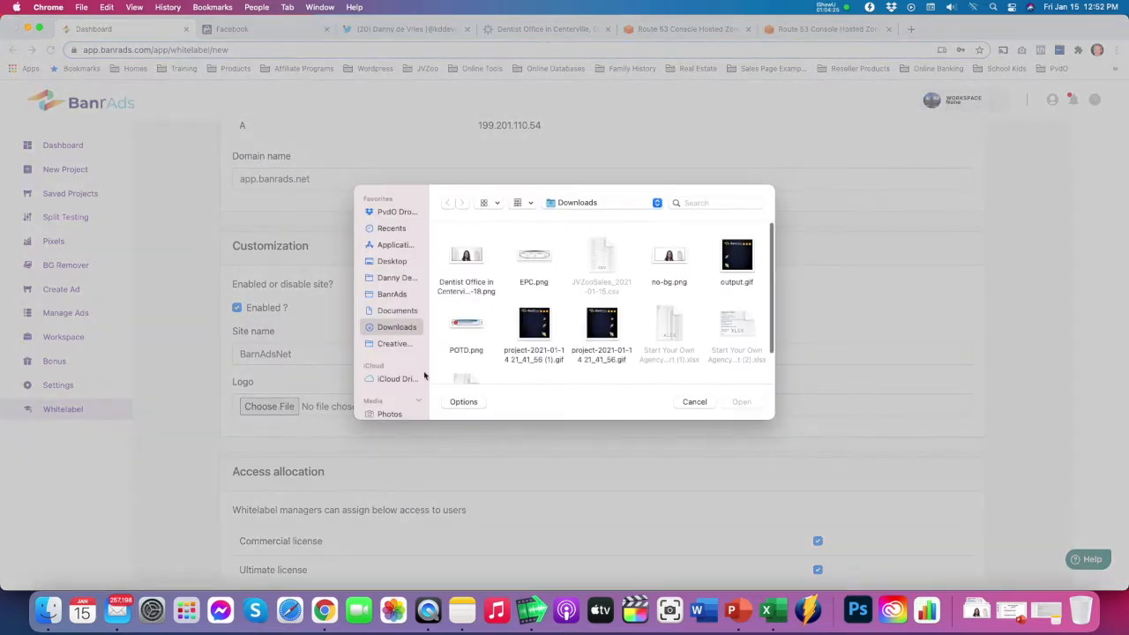
left_click(383, 297)
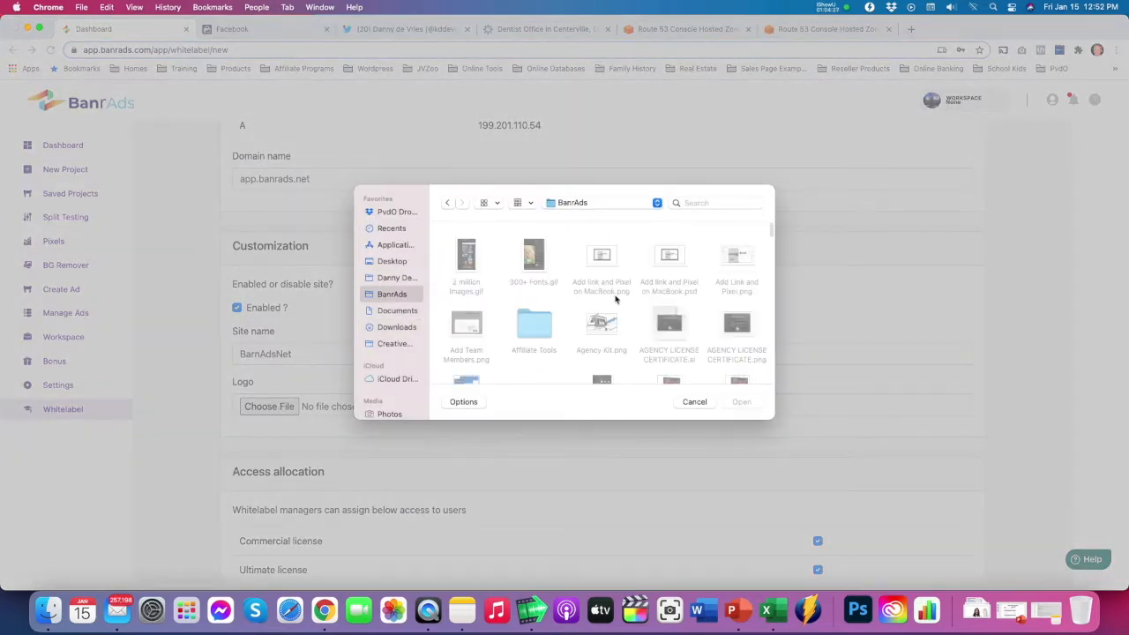
scroll(600, 300, "down", 5)
scroll(616, 298, "down", 5)
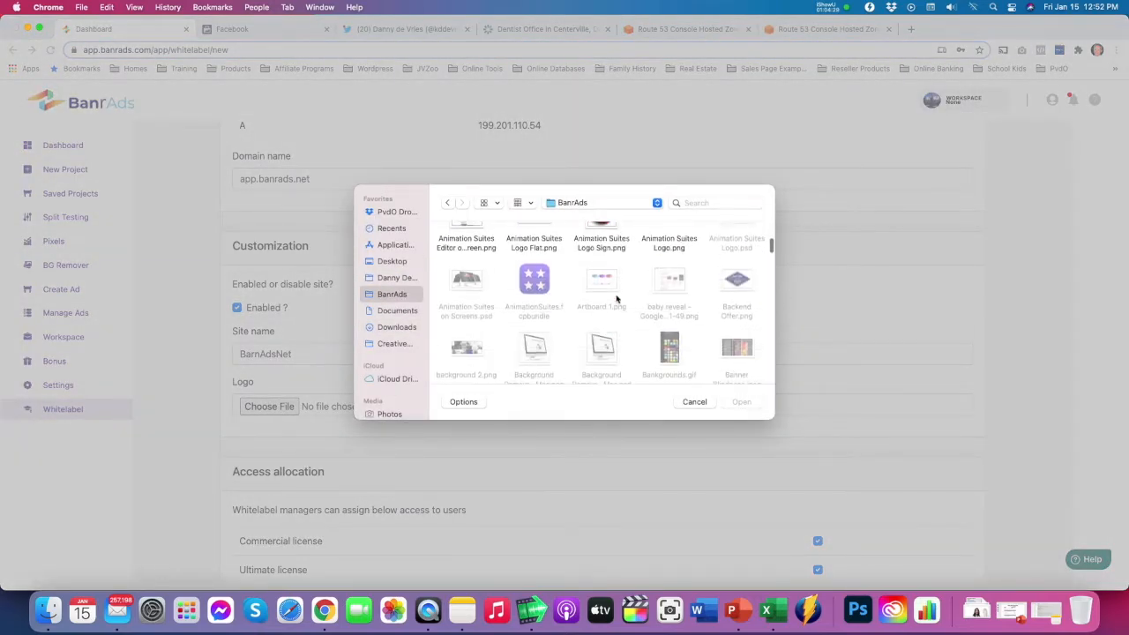
scroll(616, 299, "down", 2)
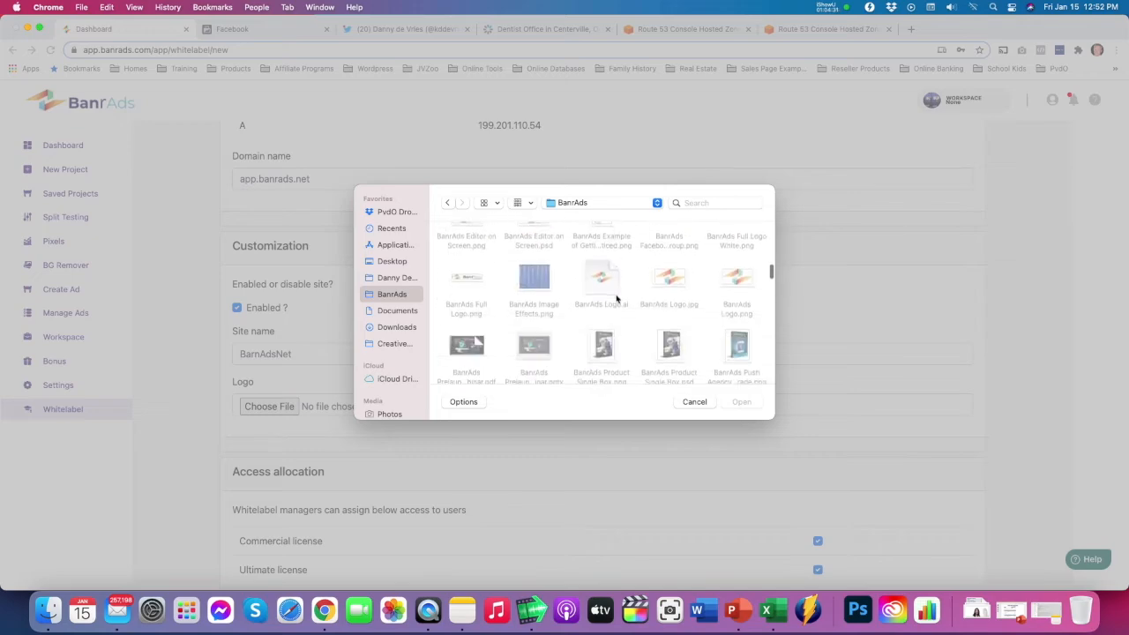
double_click(733, 275)
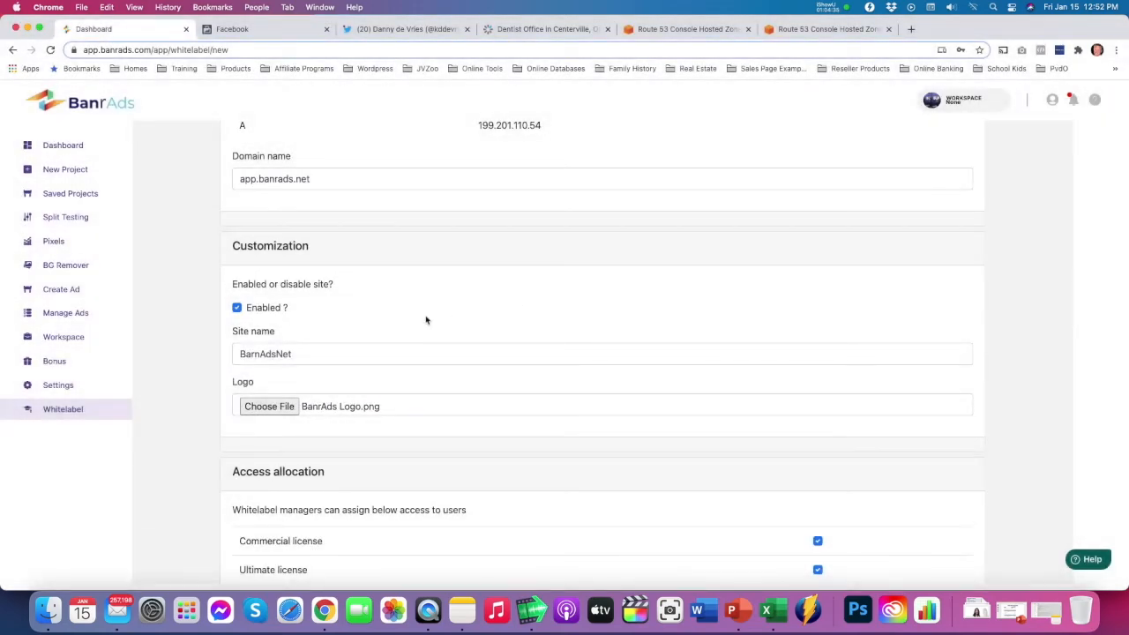
Review the access allocation, set the maximum users to 5 and save the whitelabel version
scroll(415, 326, "down", 4)
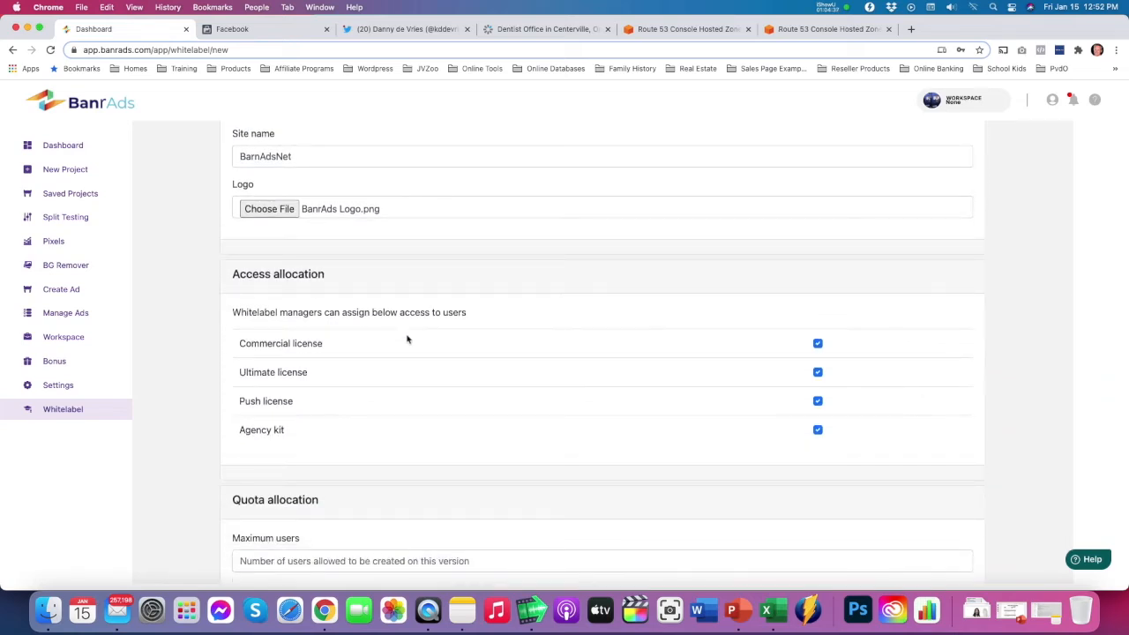
scroll(406, 339, "down", 1)
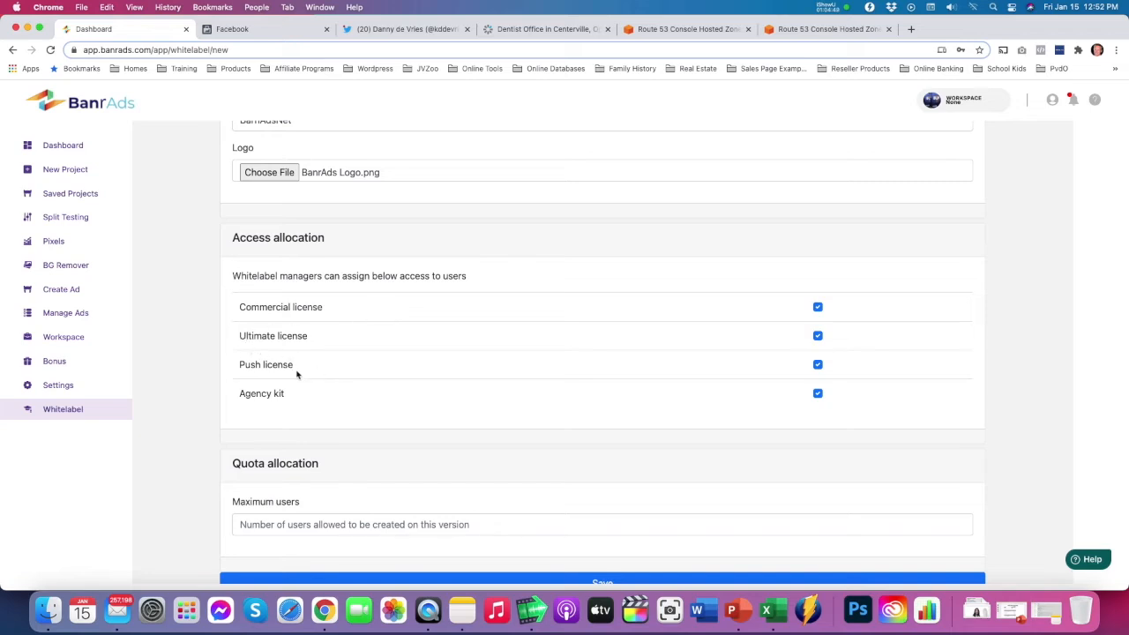
scroll(377, 355, "down", 1)
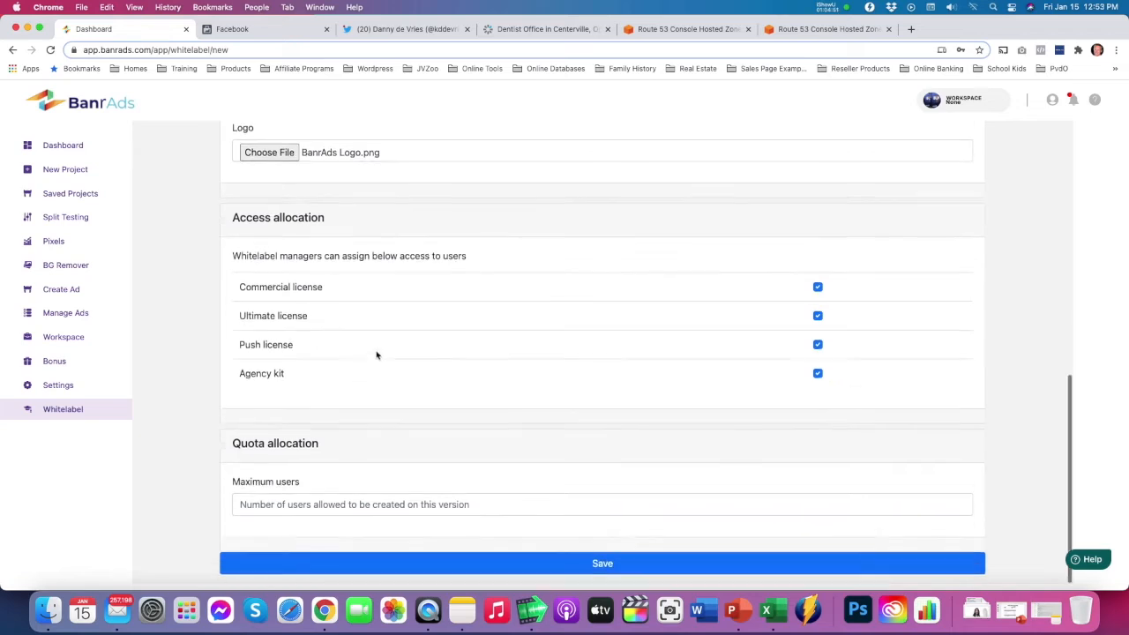
scroll(362, 349, "up", 1)
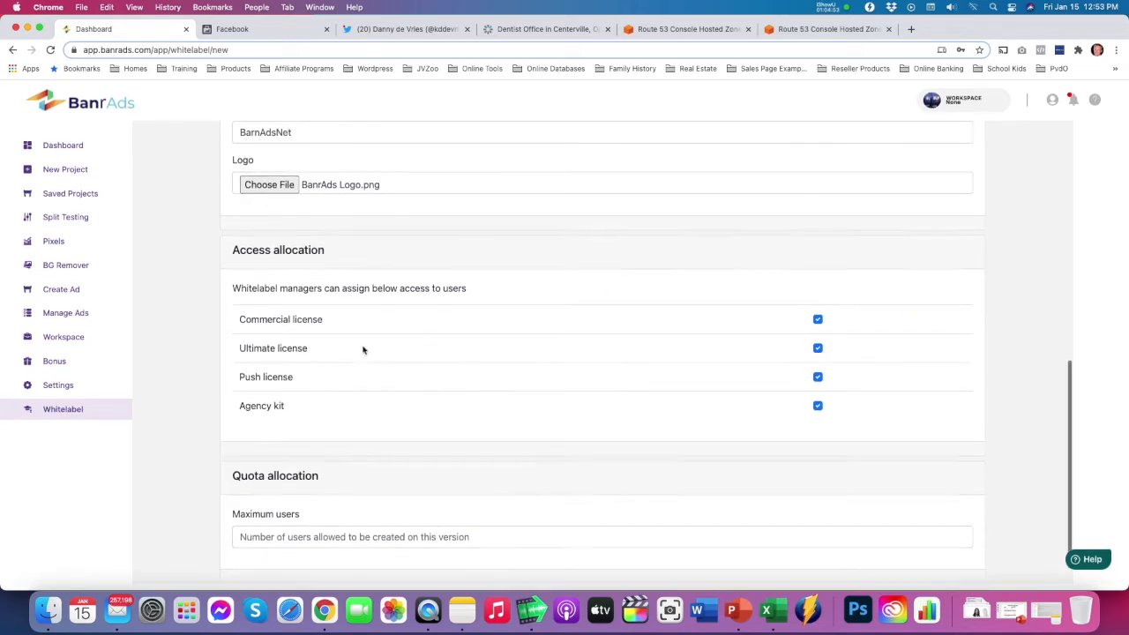
scroll(363, 350, "down", 1)
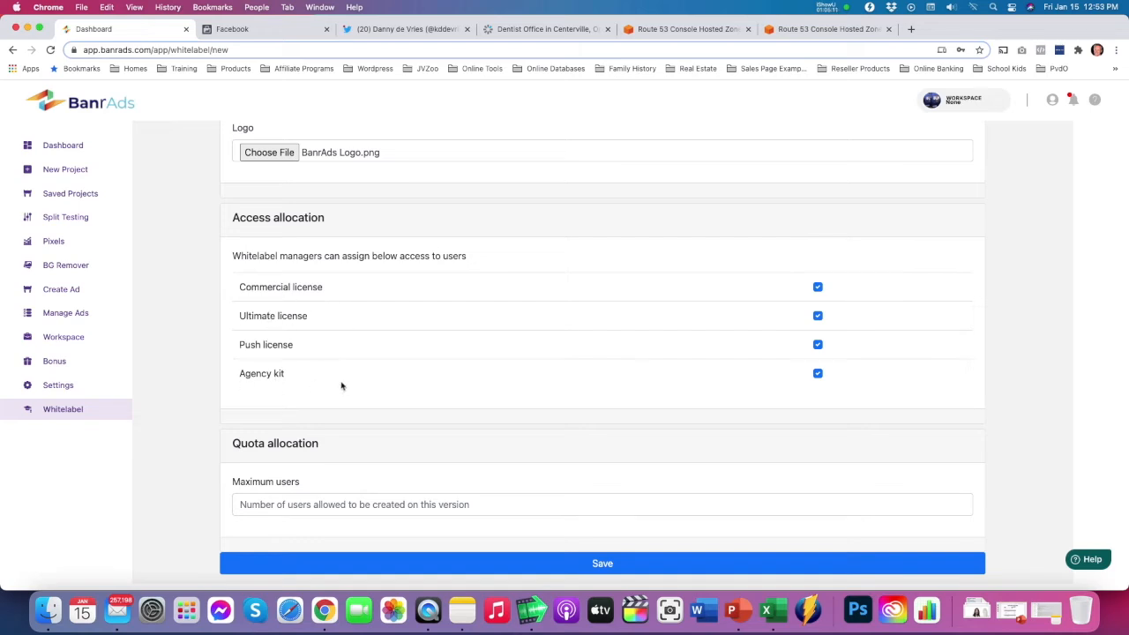
left_click(297, 504)
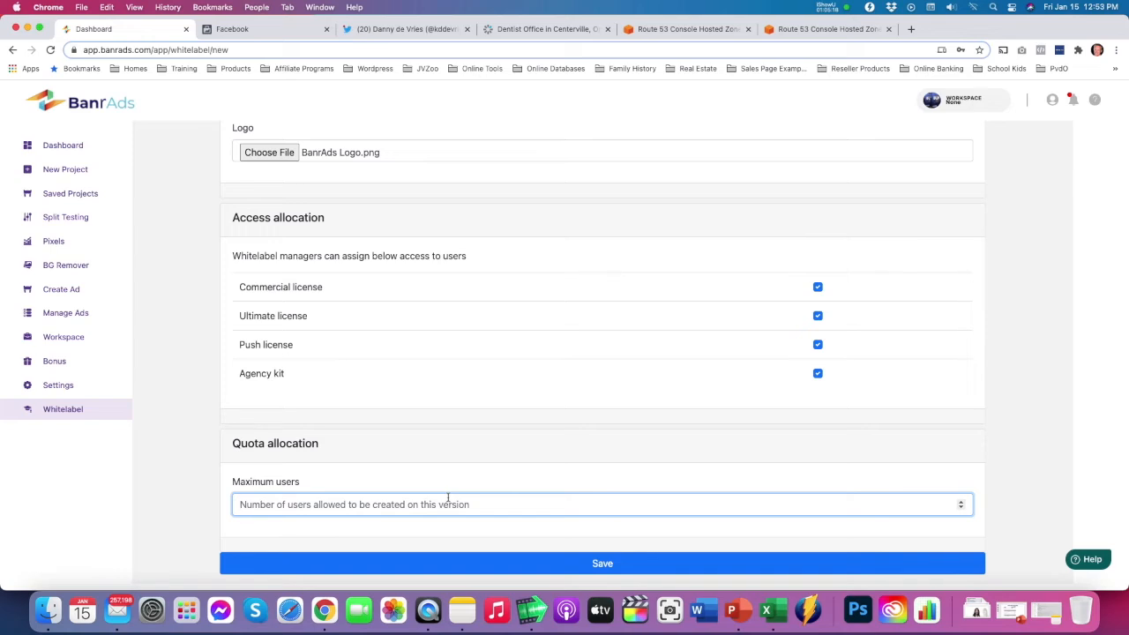
type("50")
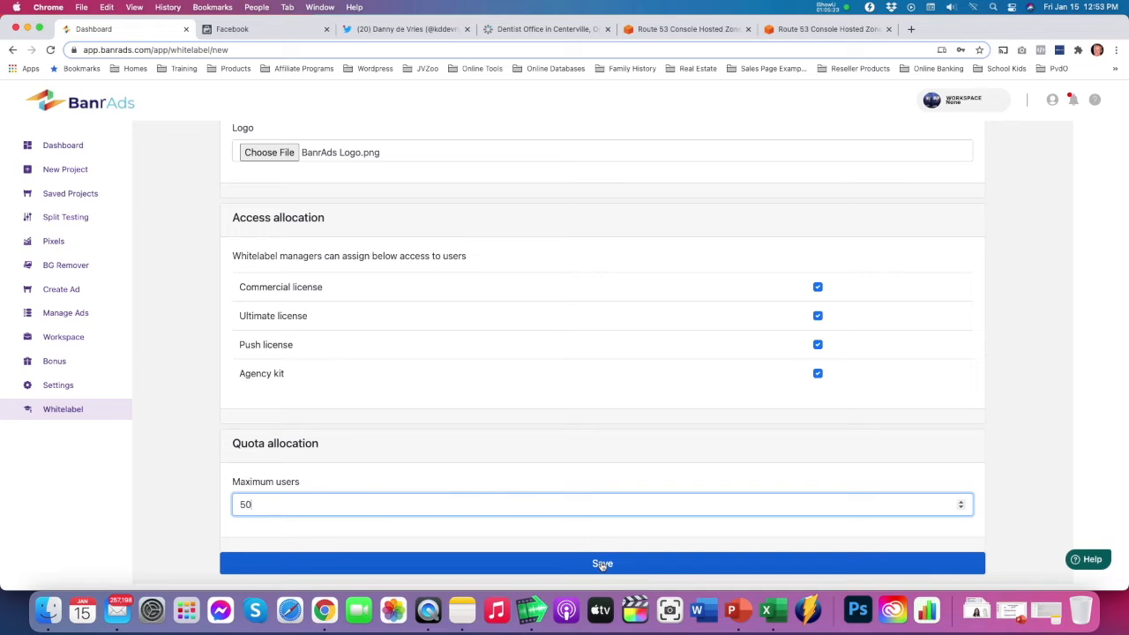
left_click(603, 565)
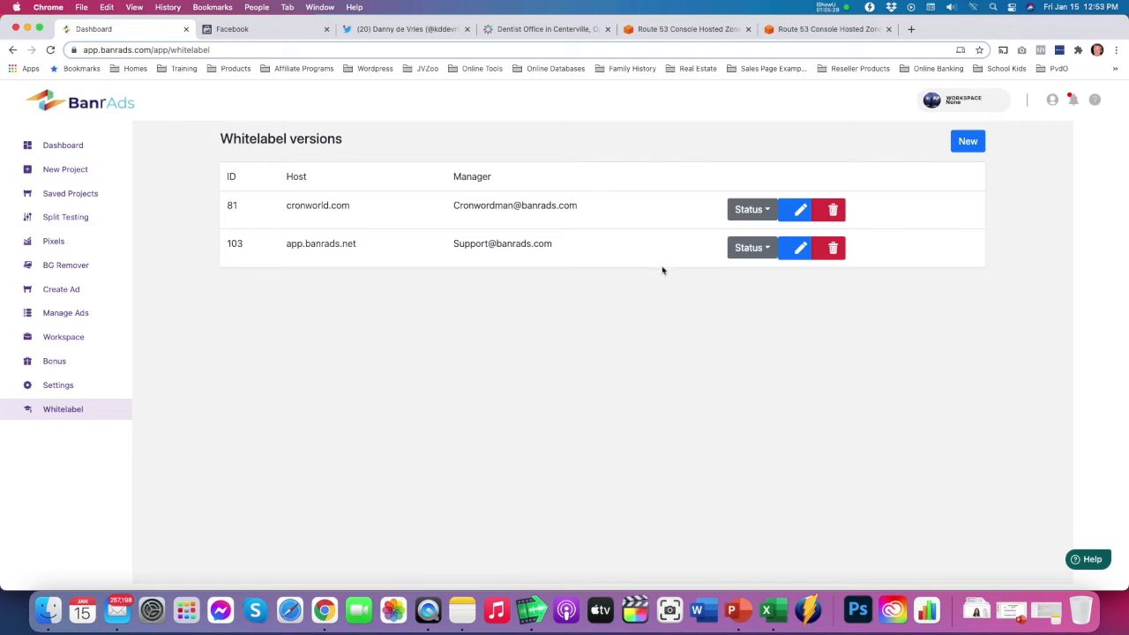
View the status options of the app.banrads.net whitelabel version and open it for editing
left_click(755, 252)
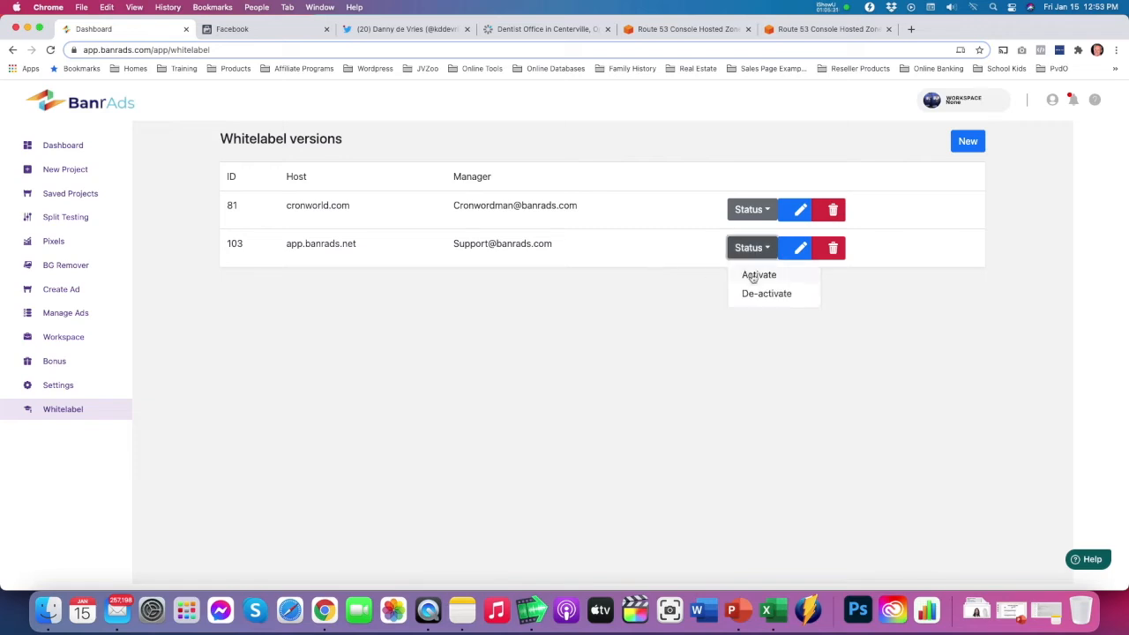
left_click(800, 255)
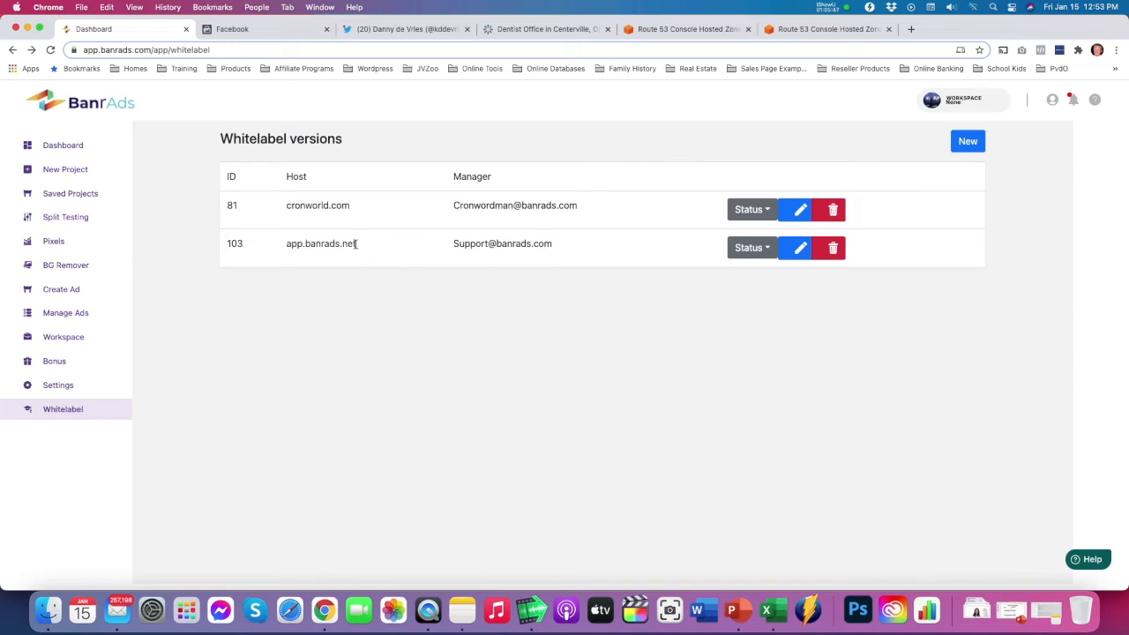
Copy the host app.banrads.net from the whitelabel list and open it in a new browser tab
left_click_drag(359, 248, 288, 246)
key("super+c")
left_click(912, 29)
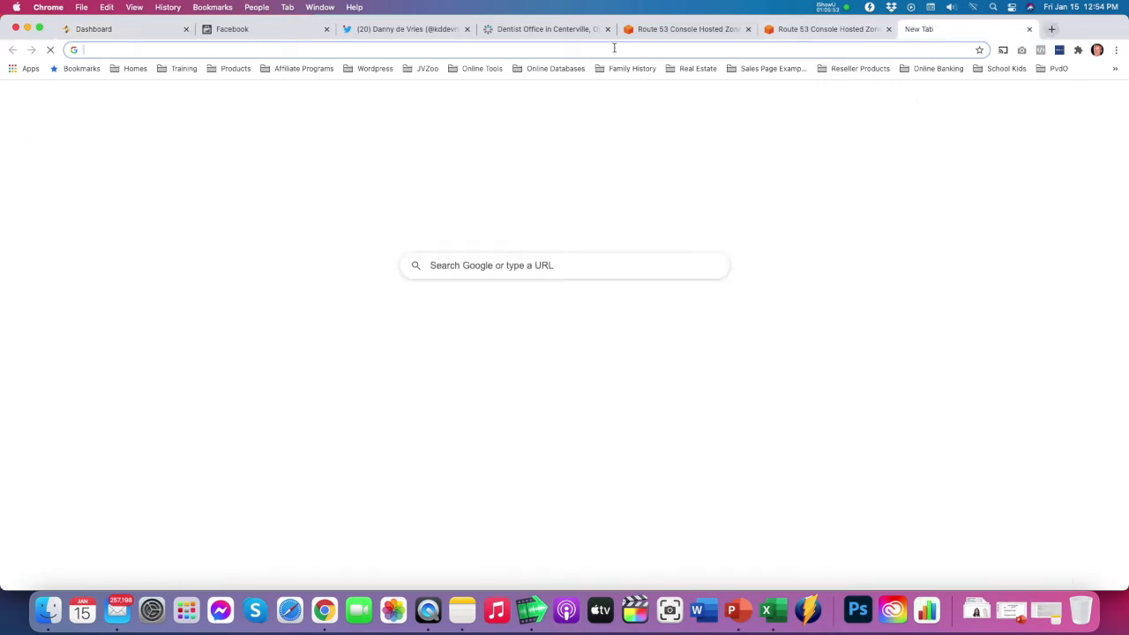
key("super+v")
key("Return")
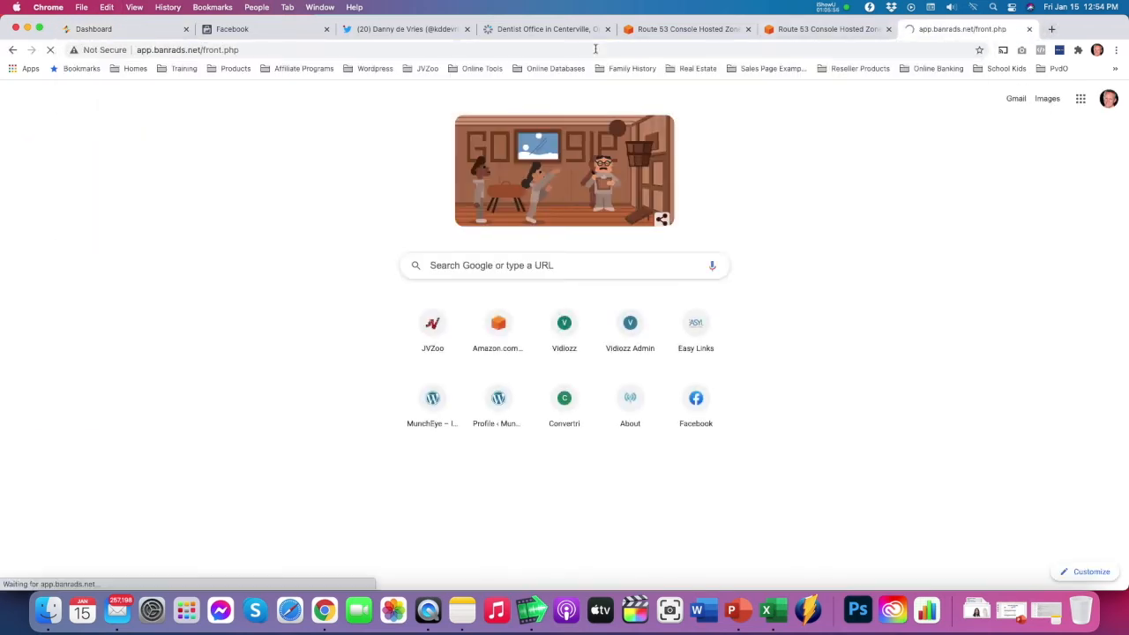
Log in to app.banrads.net with the support account's e-mail and password, and dismiss the offer to save the password
left_click(702, 234)
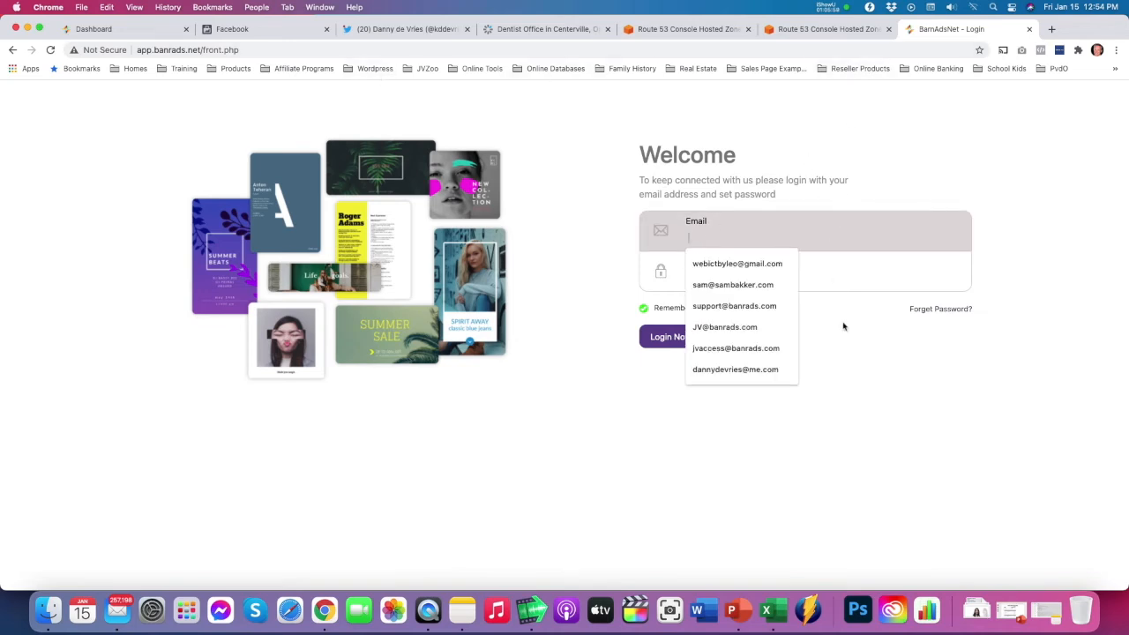
left_click(884, 368)
left_click(750, 238)
type("su")
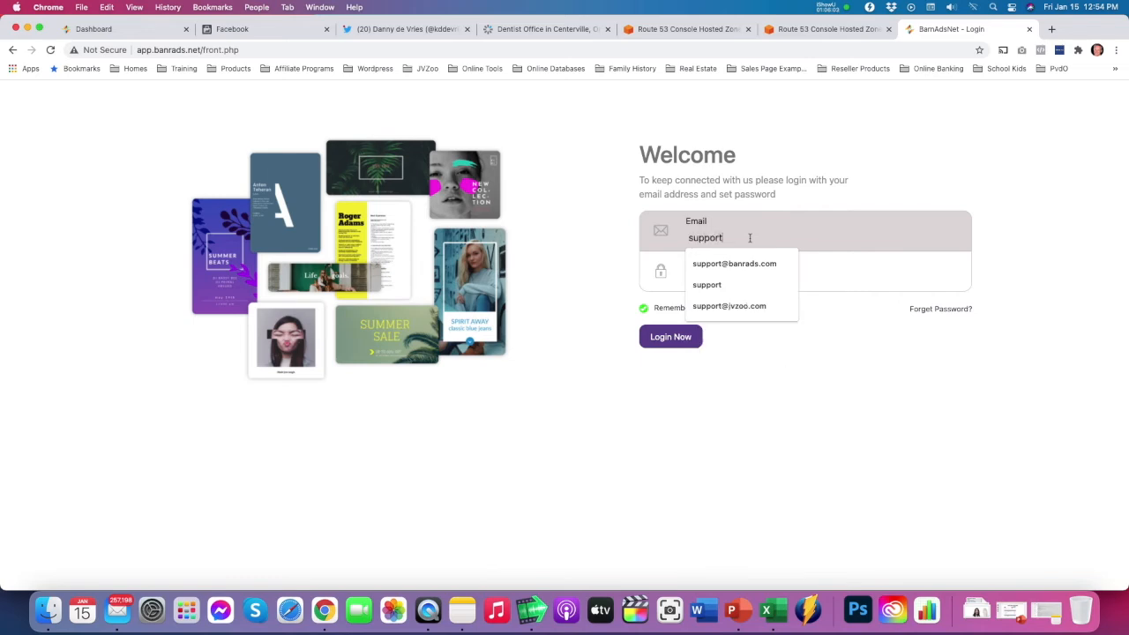
type("pport")
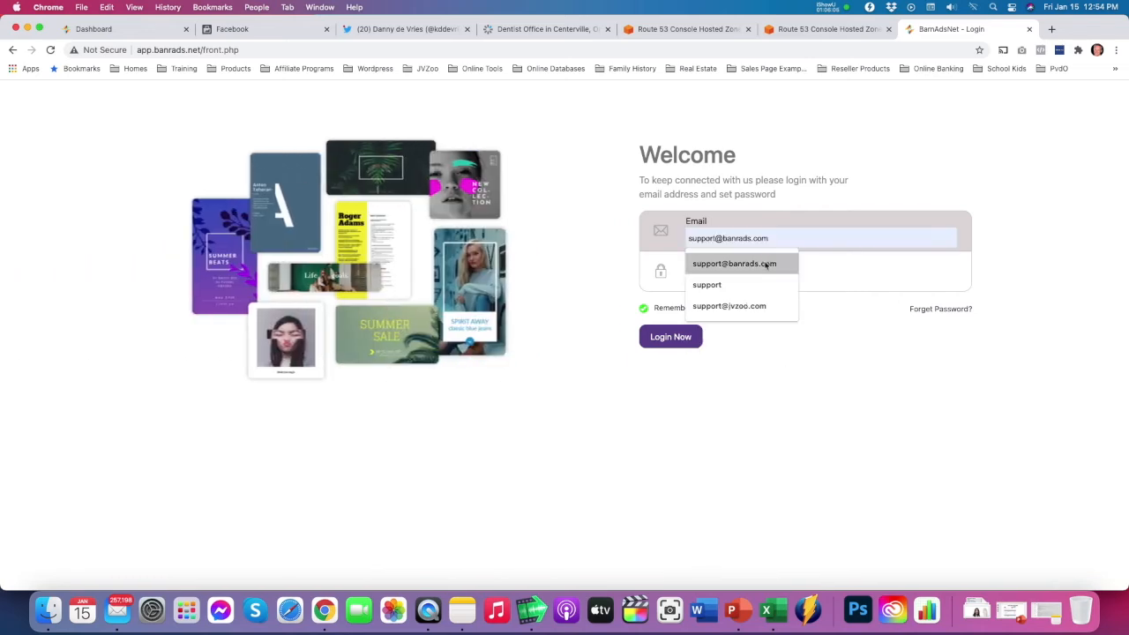
left_click(765, 264)
left_click(739, 279)
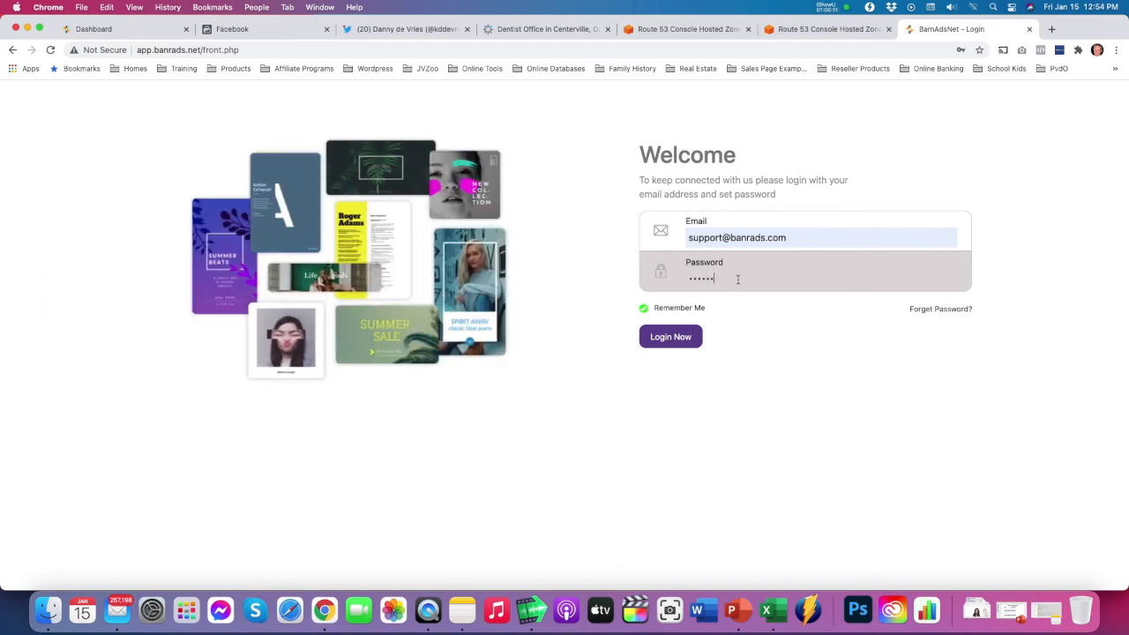
key("Return")
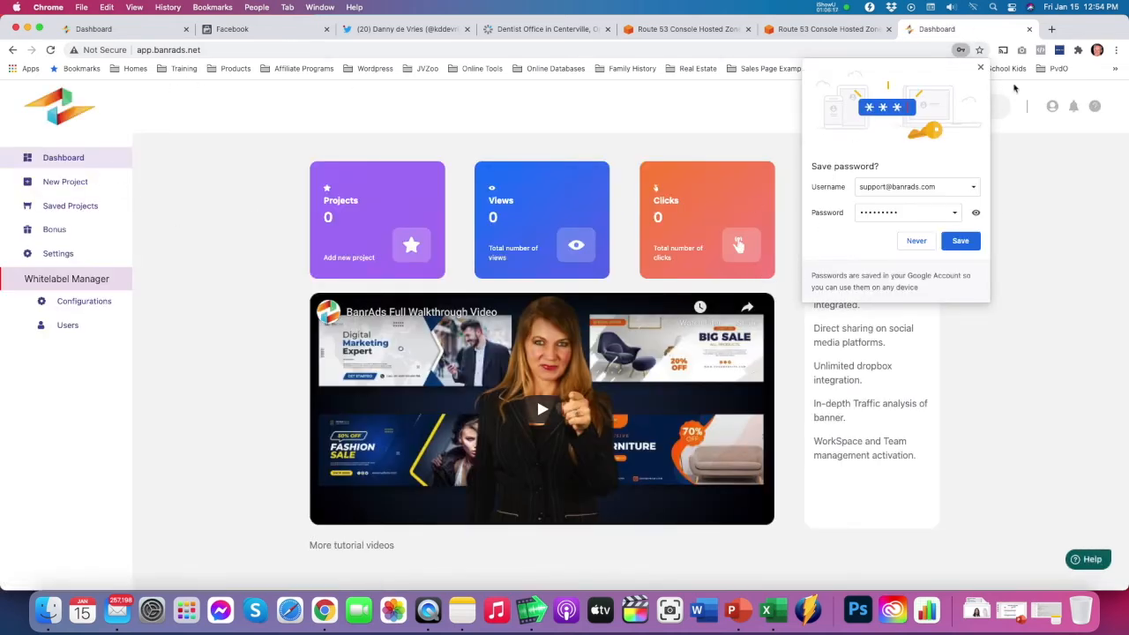
left_click(980, 67)
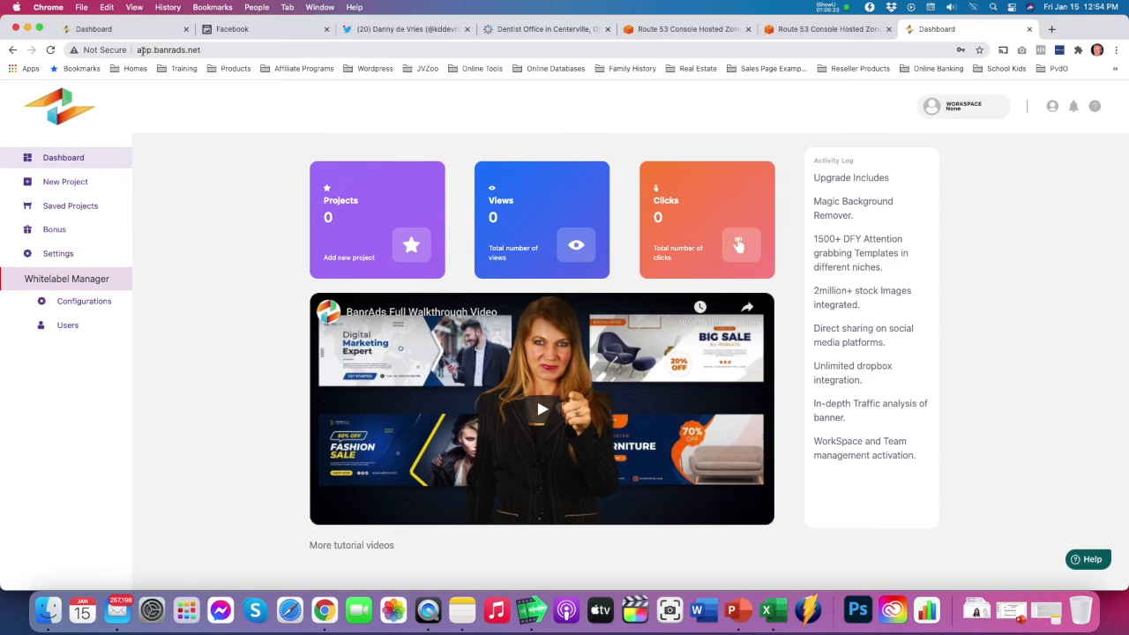
Examine the site address, the Whitelabel Manager's user list, and its quota, stats and configuration settings
left_click(198, 50)
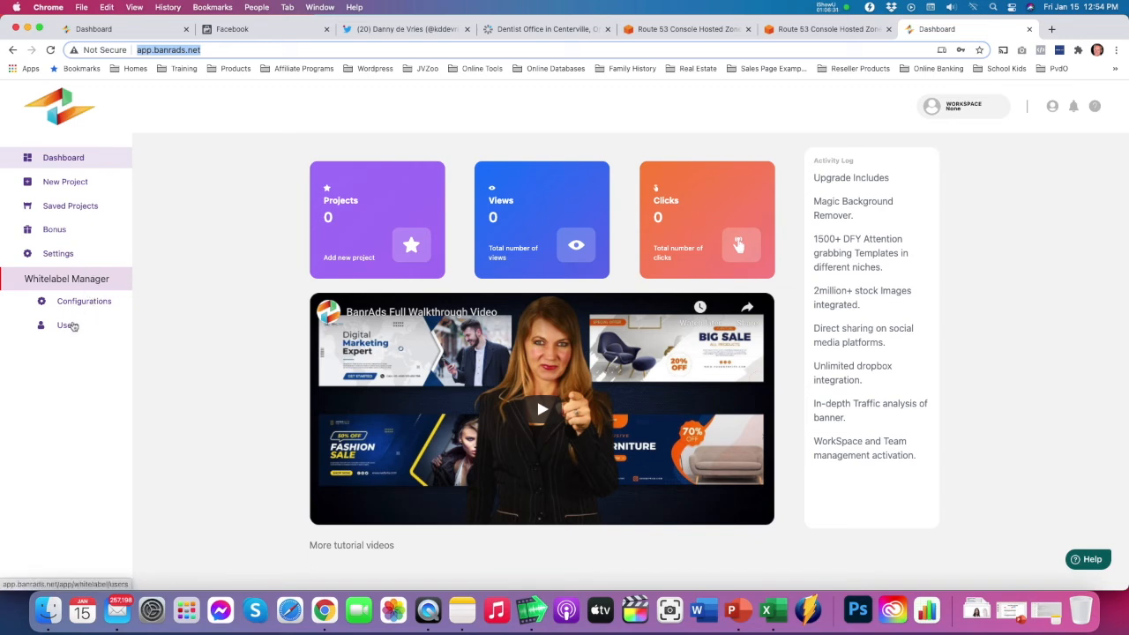
left_click(71, 327)
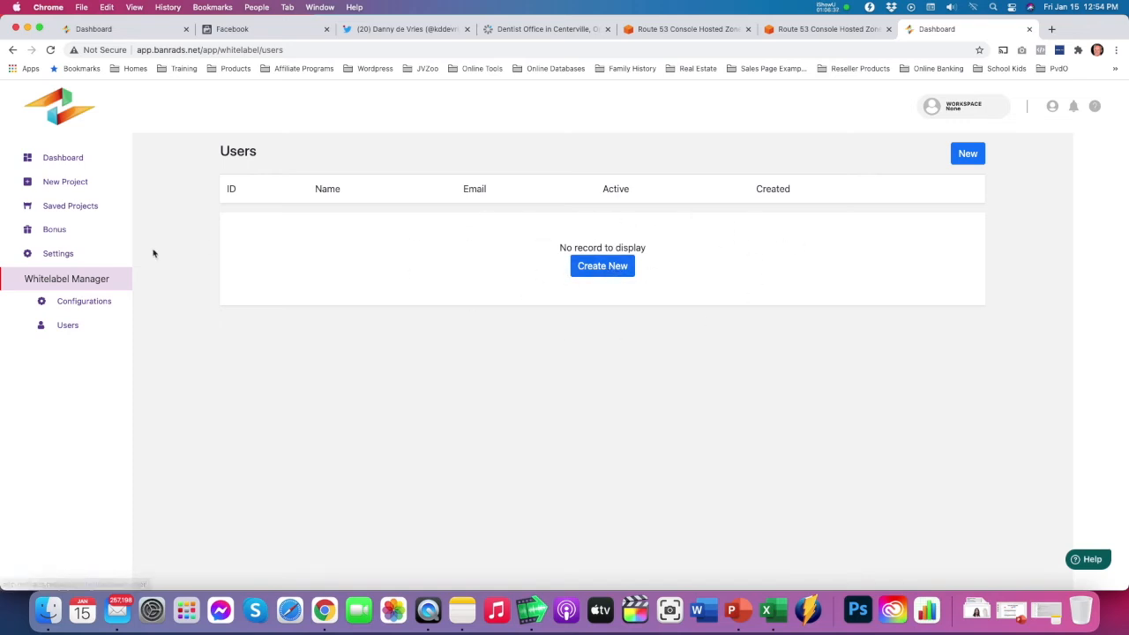
left_click(71, 304)
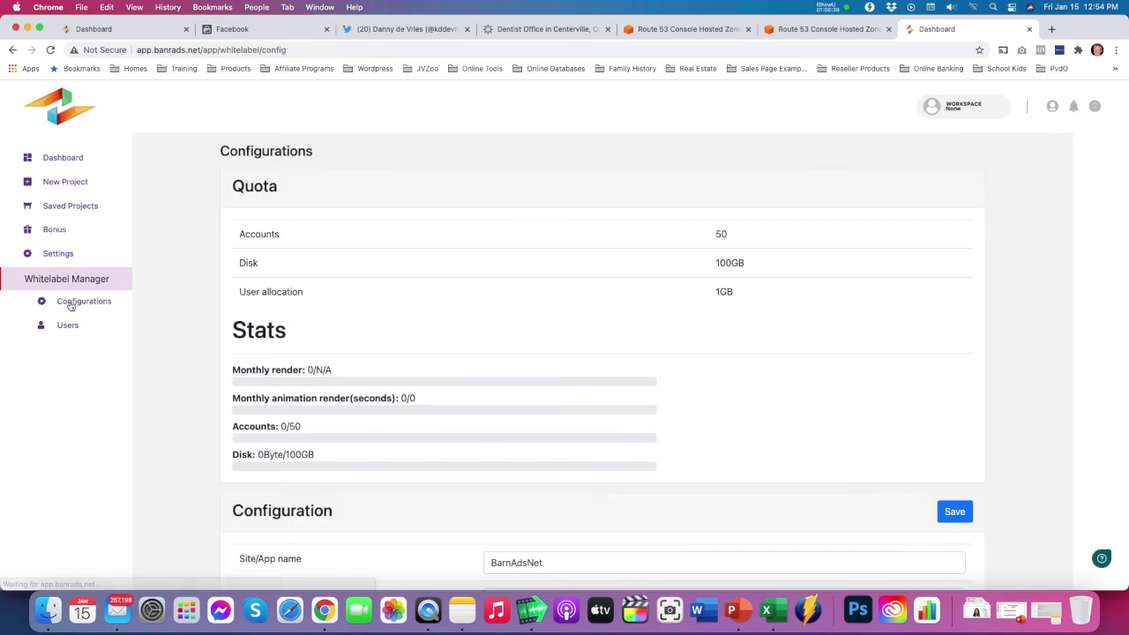
scroll(472, 304, "down", 1)
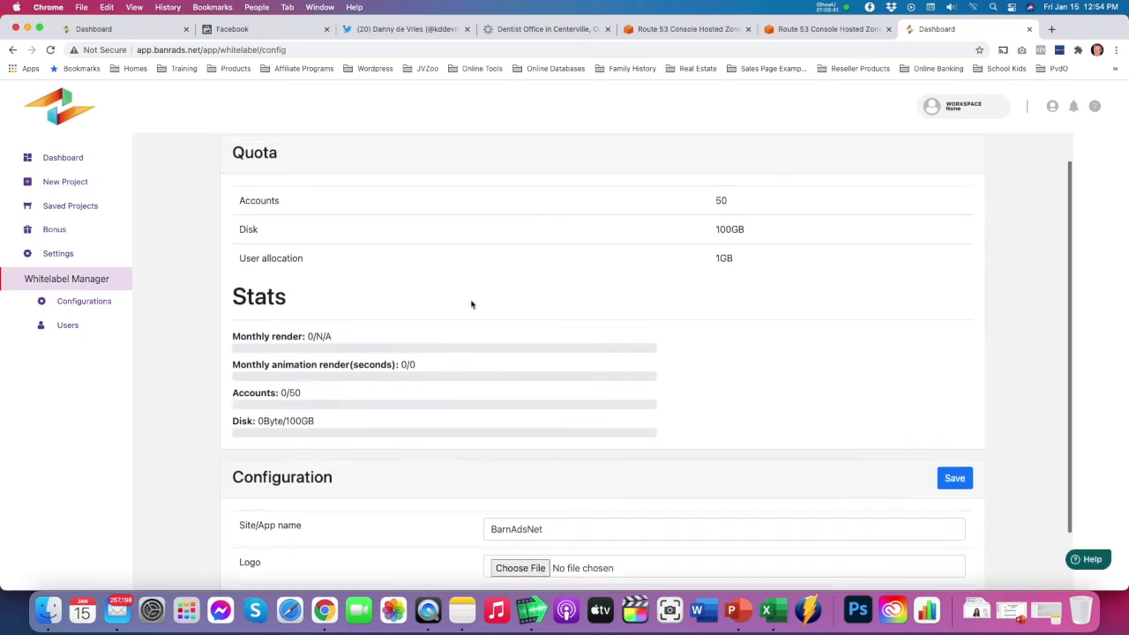
scroll(471, 304, "down", 1)
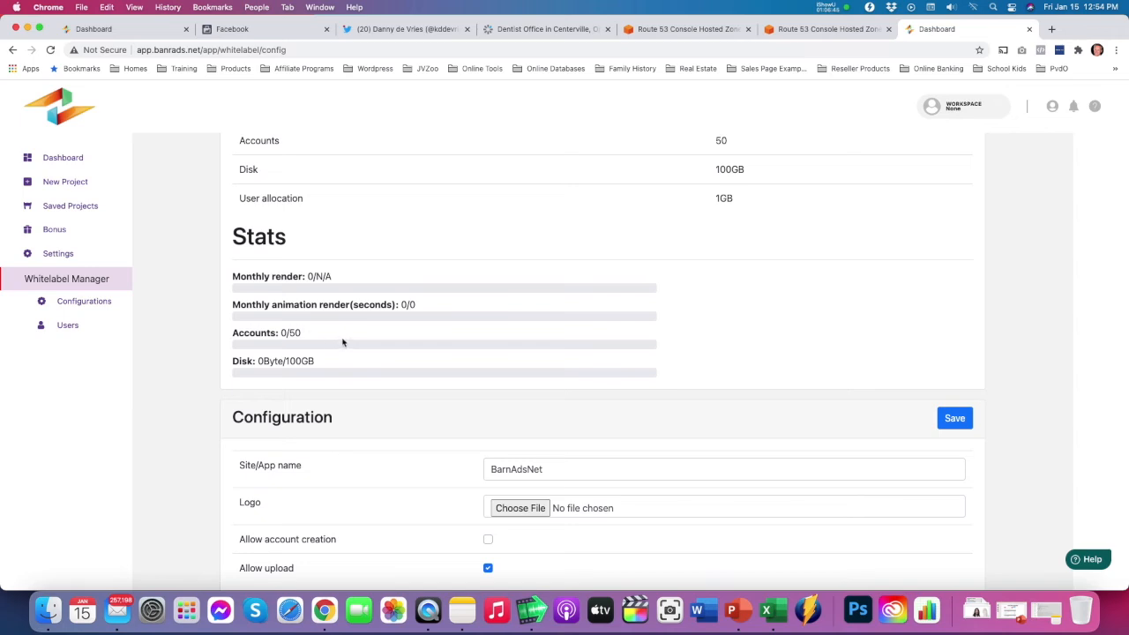
scroll(366, 341, "down", 1)
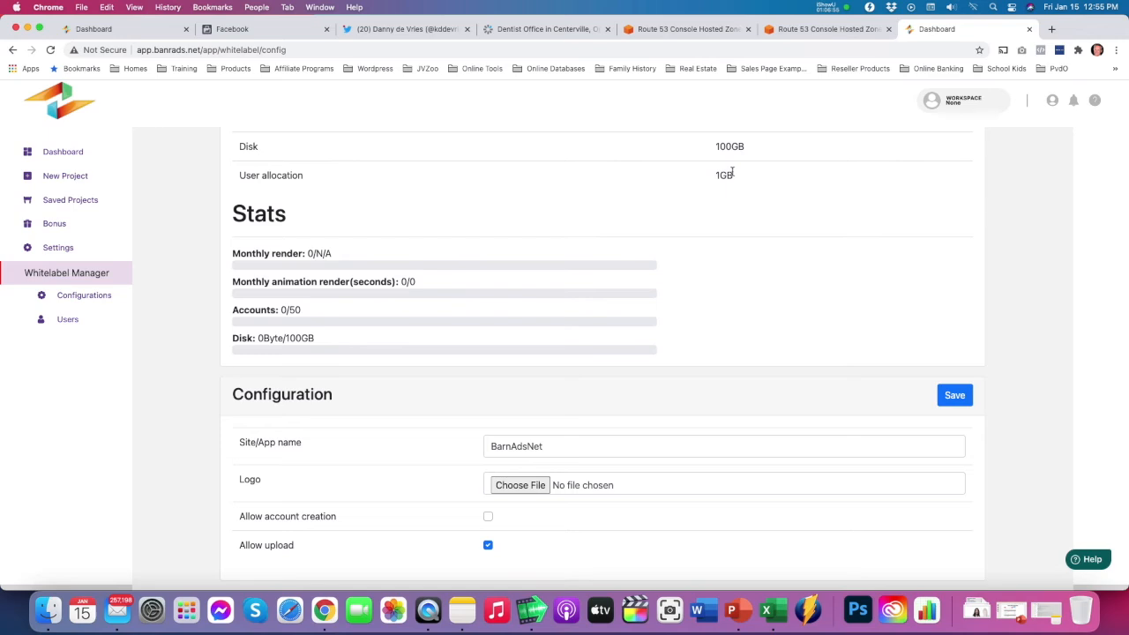
scroll(732, 174, "up", 3)
scroll(695, 274, "down", 3)
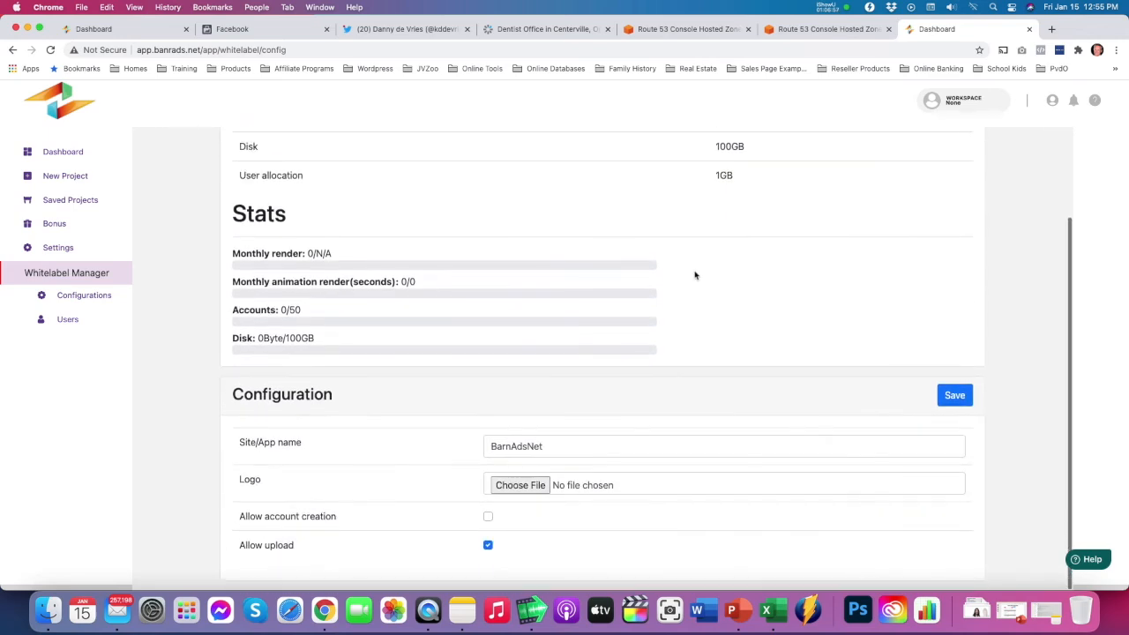
Enable Allow account creation in the whitelabel site's configuration
left_click(559, 450)
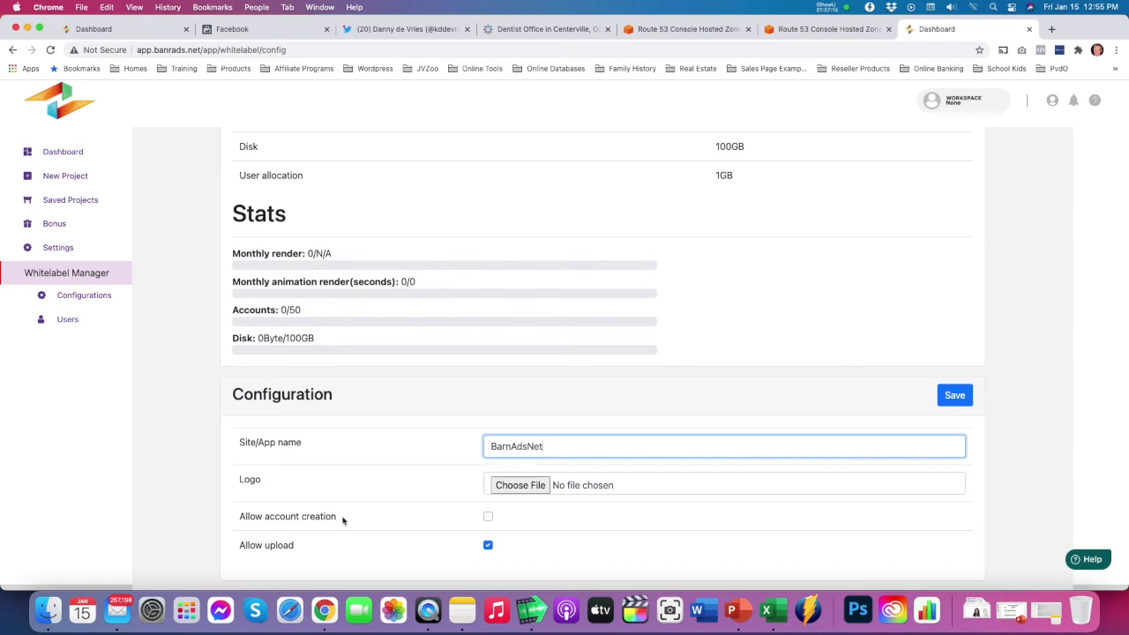
left_click(488, 518)
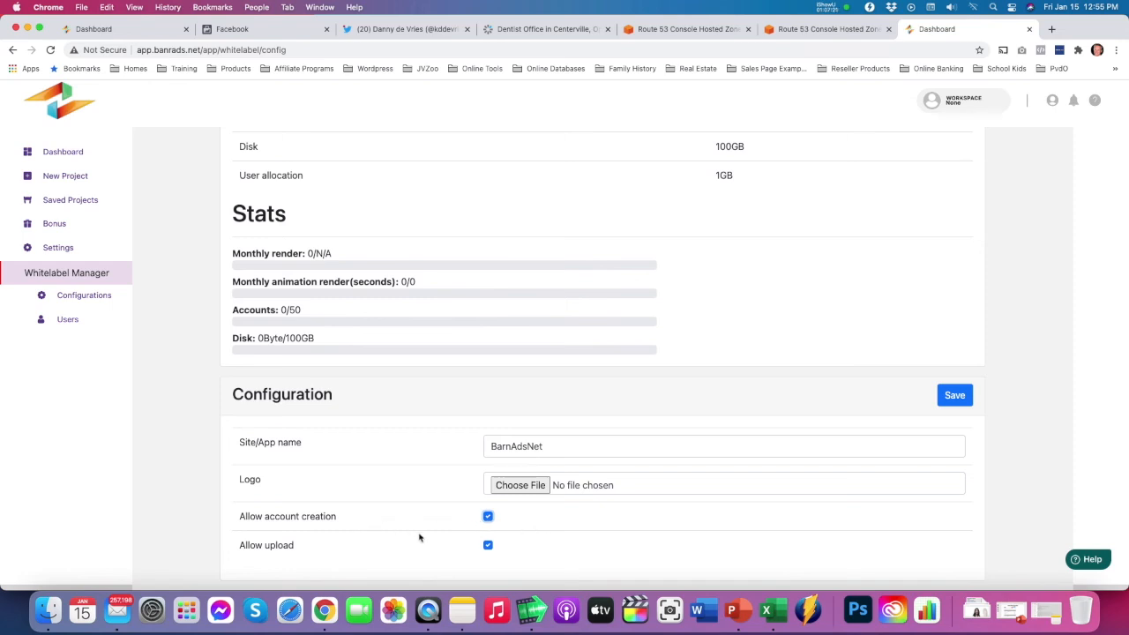
Start creating a new whitelabel user and grant it Commercial license access
scroll(406, 486, "up", 3)
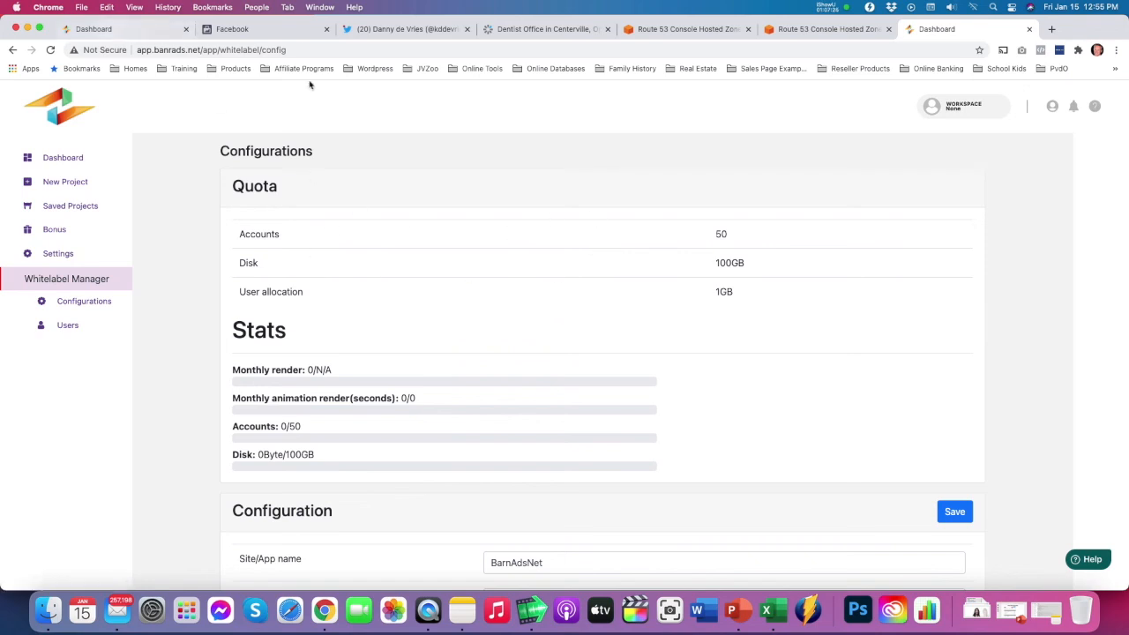
left_click(68, 324)
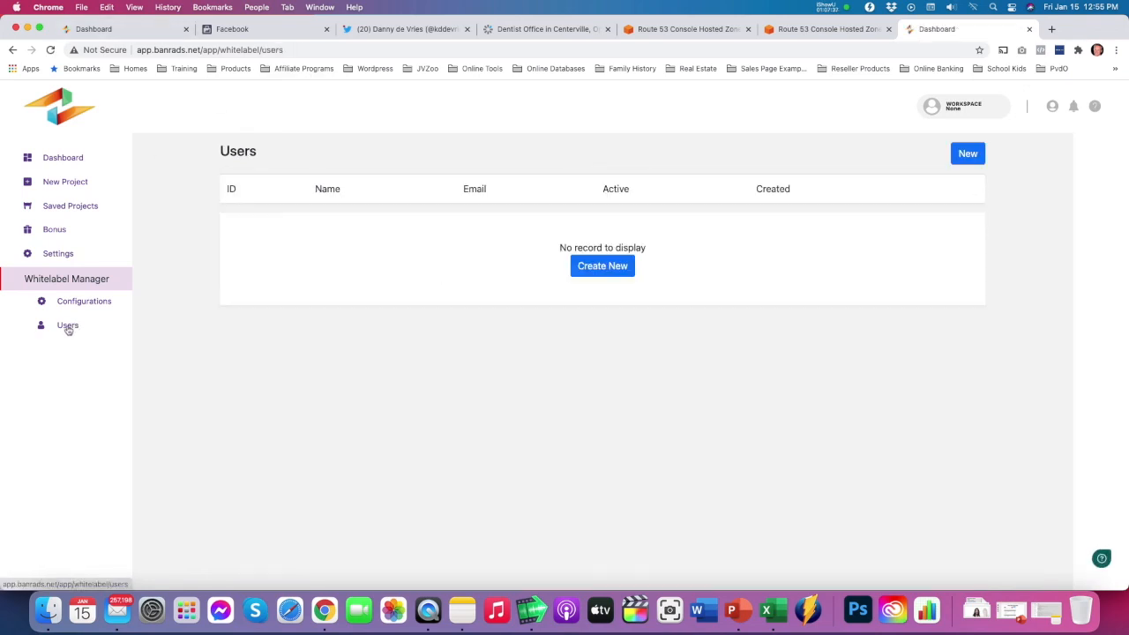
left_click(587, 266)
left_click(348, 244)
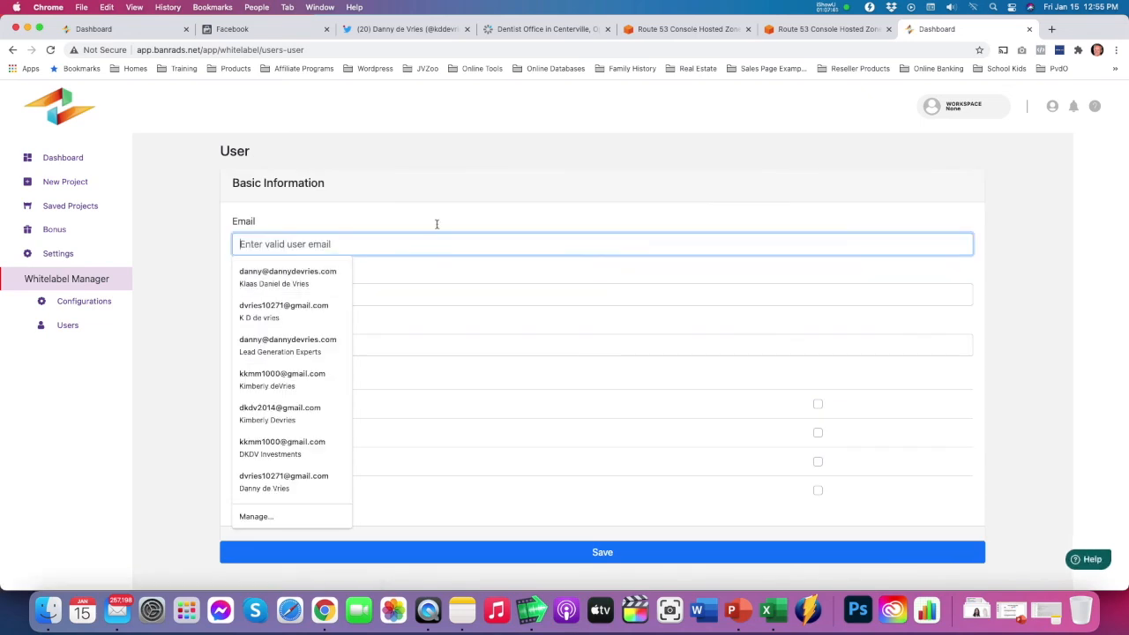
left_click(305, 233)
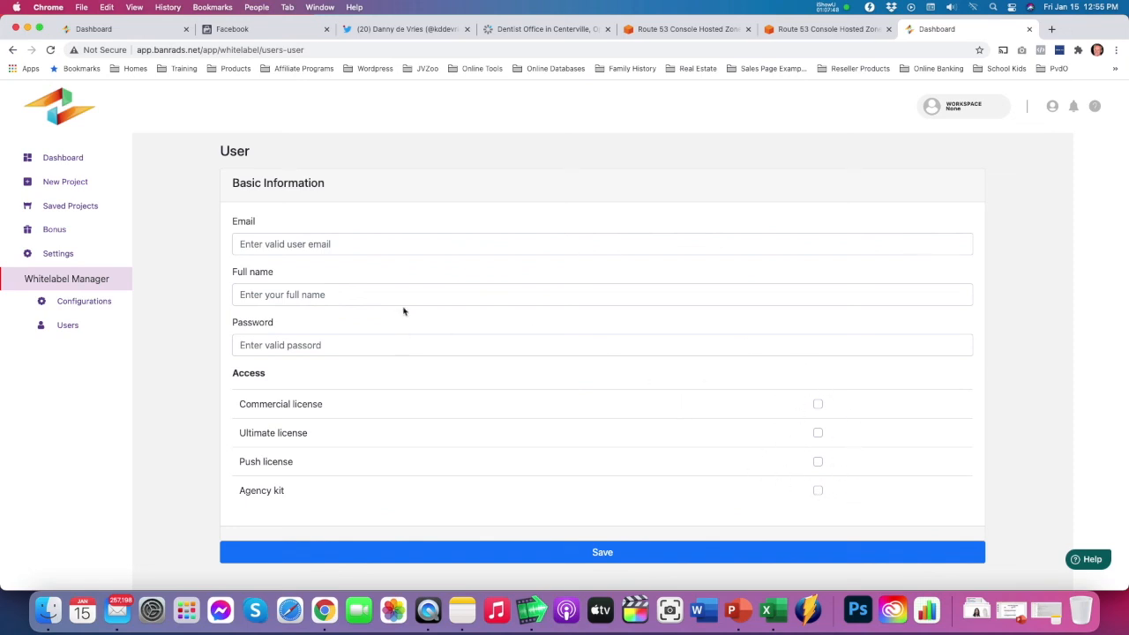
left_click(818, 405)
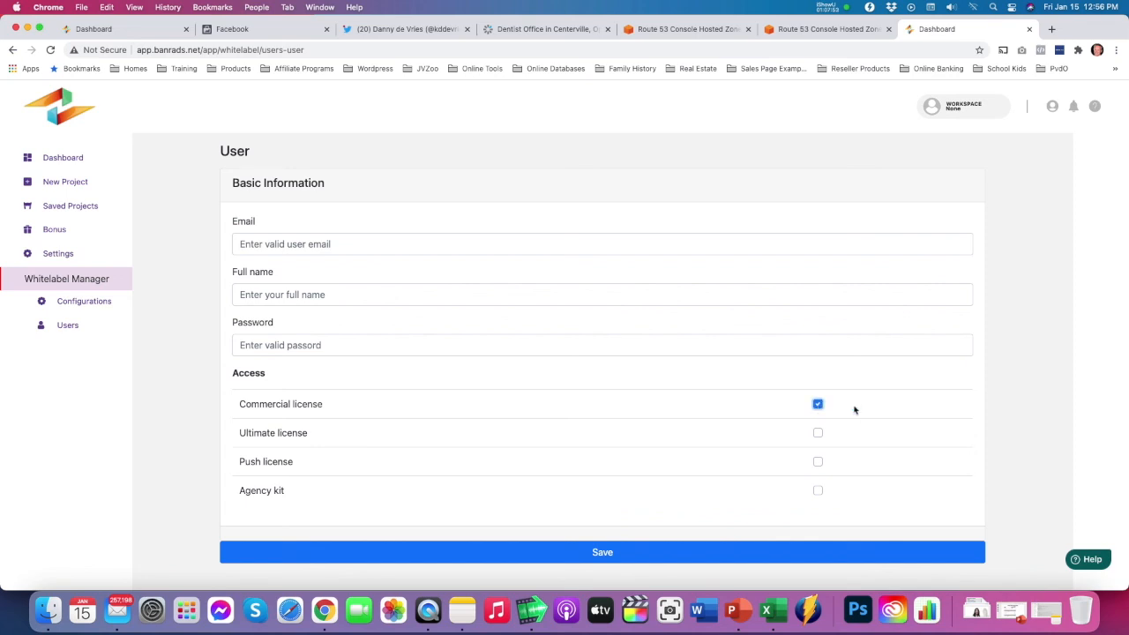